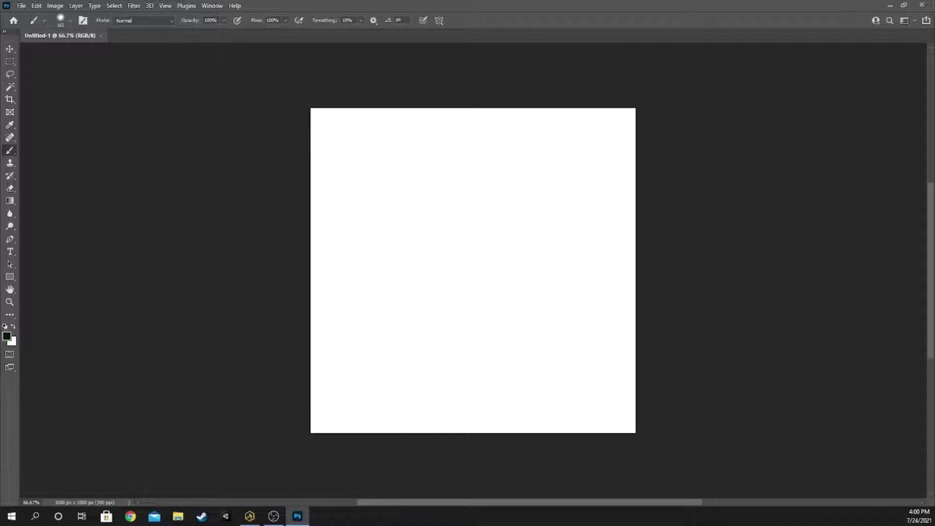
- Show the Layers panel and place it clear of the canvas
{"action": "key", "text": "F7"}
{"action": "left_click_drag", "start_coordinate": [251, 84], "coordinate": [811, 54]}
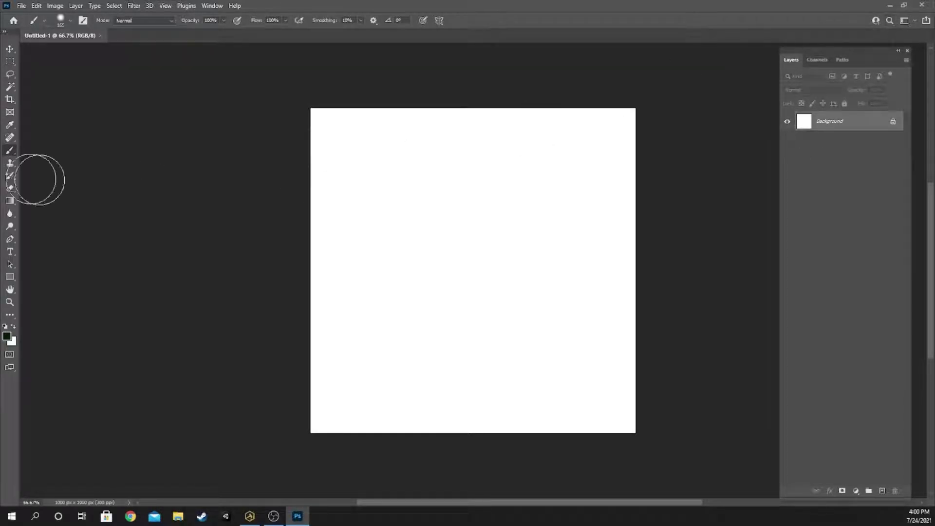
{"action": "key", "text": "ctrl+f"}
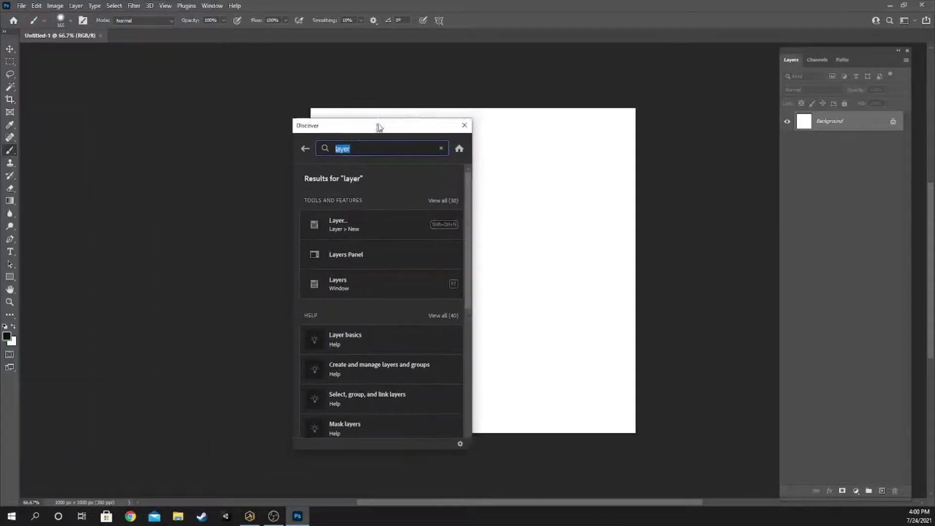
{"action": "left_click_drag", "start_coordinate": [377, 126], "coordinate": [417, 113]}
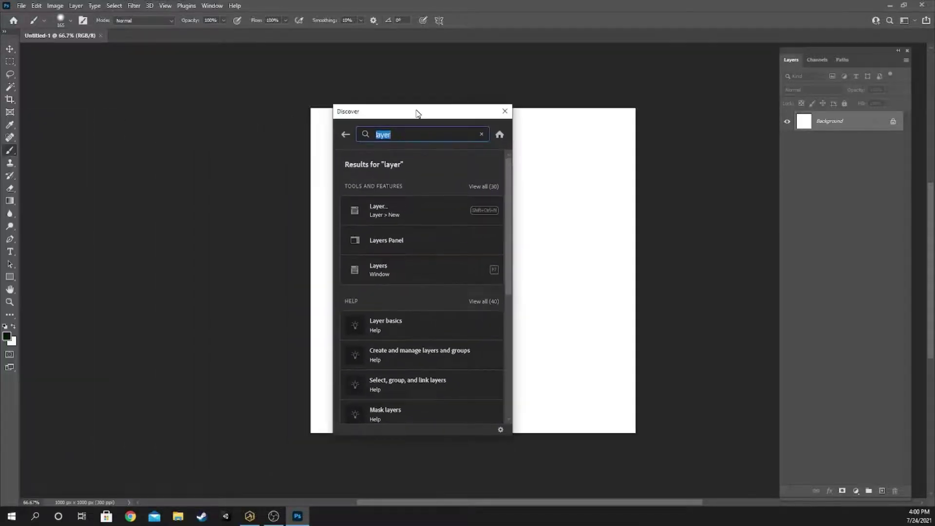
{"action": "left_click", "coordinate": [505, 111]}
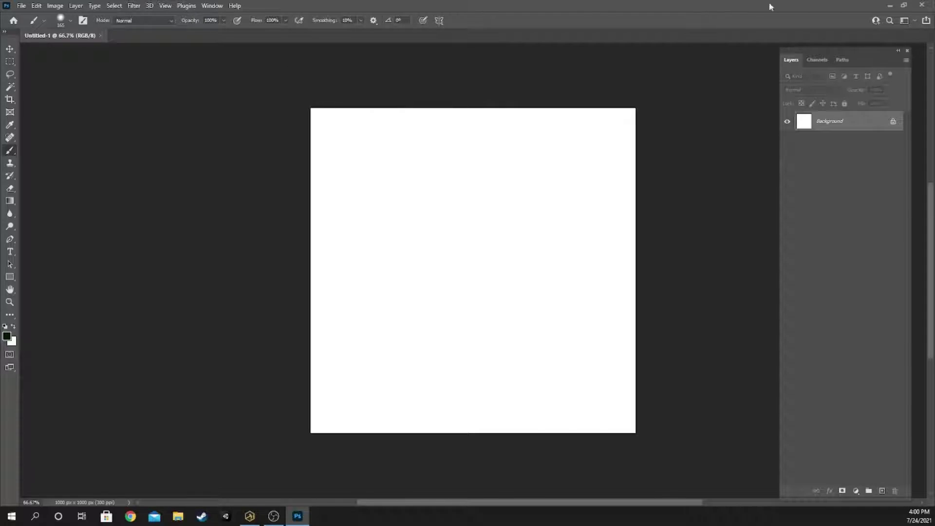
{"action": "left_click", "coordinate": [890, 21]}
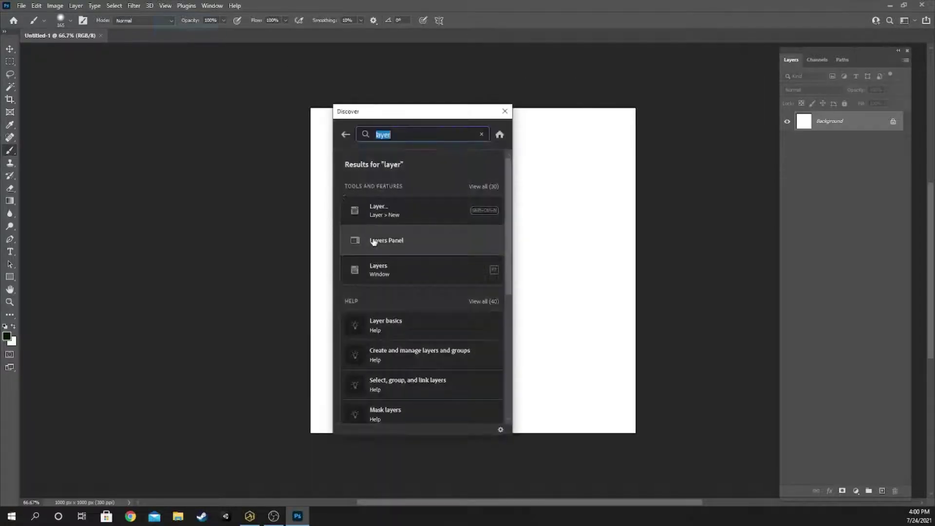
{"action": "left_click", "coordinate": [505, 112]}
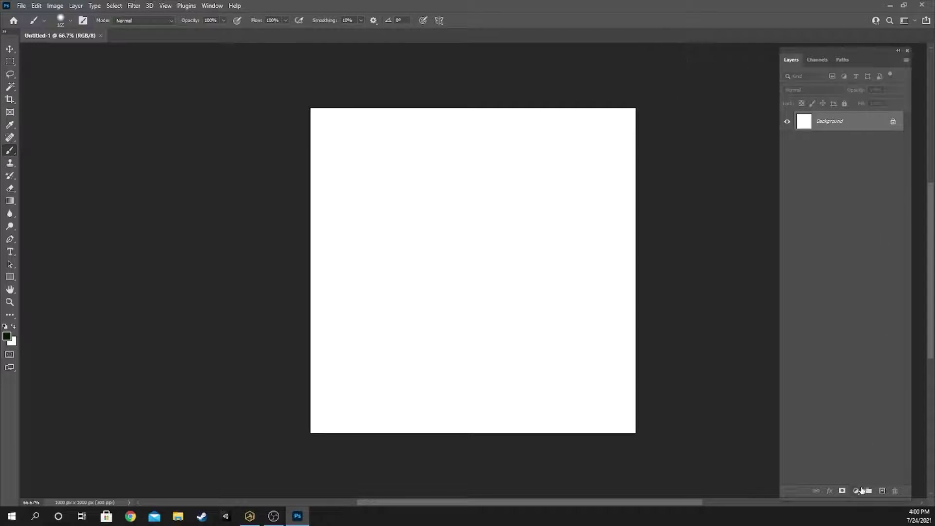
- Add three empty layers and delete the Background layer
{"action": "left_click", "coordinate": [881, 491]}
{"action": "left_click", "coordinate": [881, 491]}
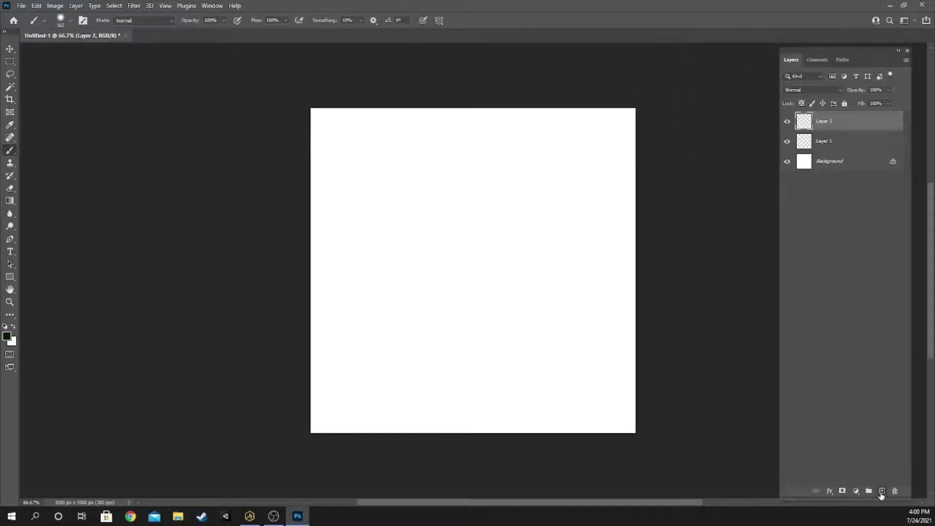
{"action": "left_click", "coordinate": [881, 491]}
{"action": "left_click", "coordinate": [827, 187]}
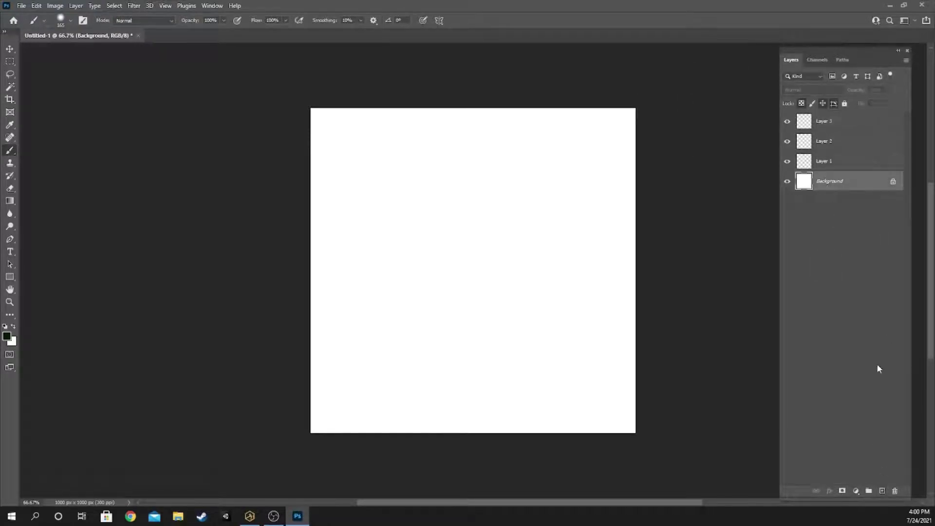
{"action": "left_click", "coordinate": [896, 491]}
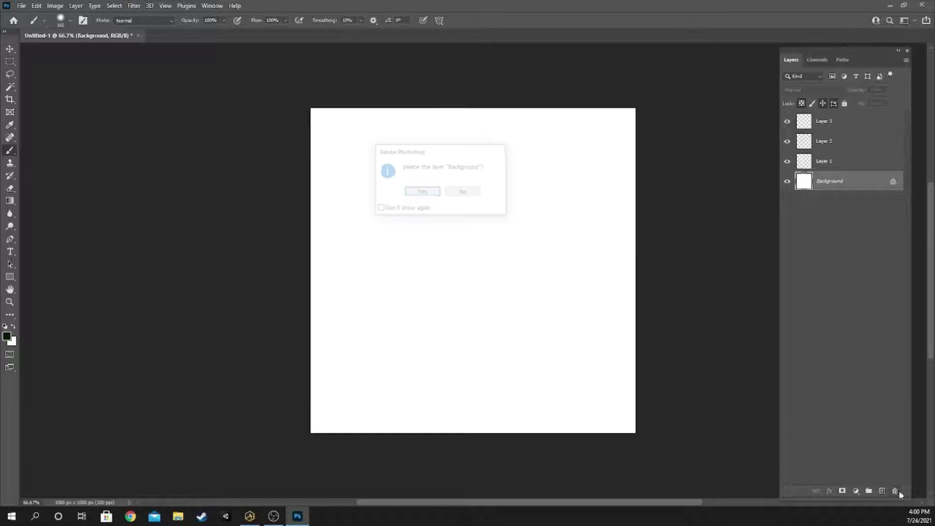
{"action": "left_click", "coordinate": [422, 192]}
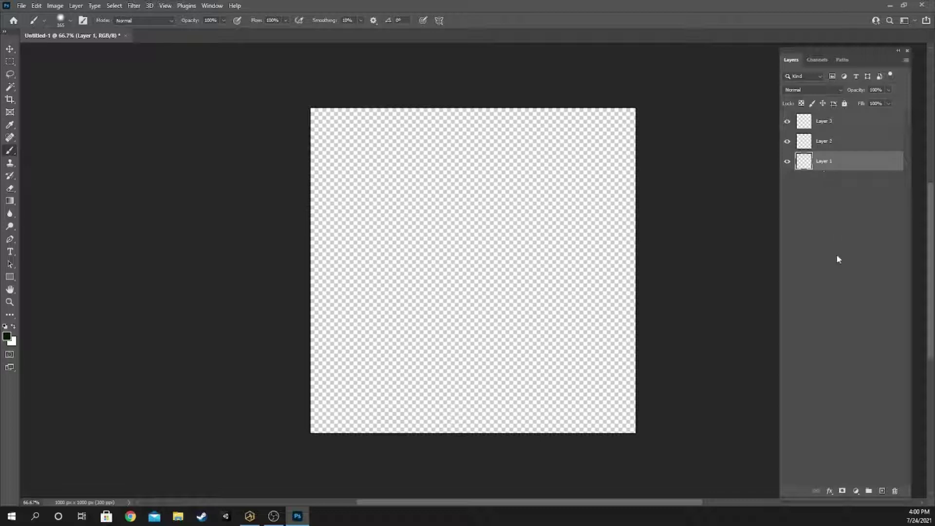
- Create three layer groups above Layer 1 and move Layer 1 into Group 1
{"action": "left_click", "coordinate": [869, 492]}
{"action": "left_click", "coordinate": [868, 492]}
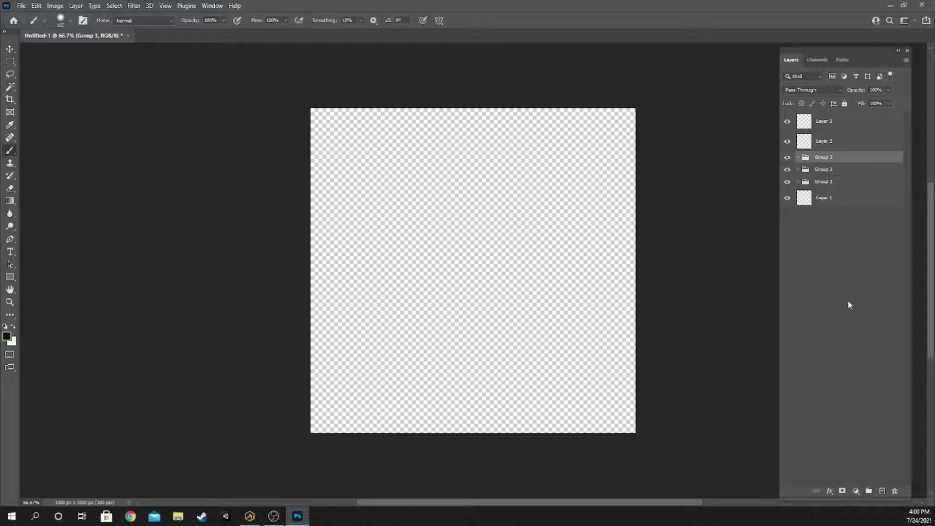
{"action": "left_click", "coordinate": [820, 204]}
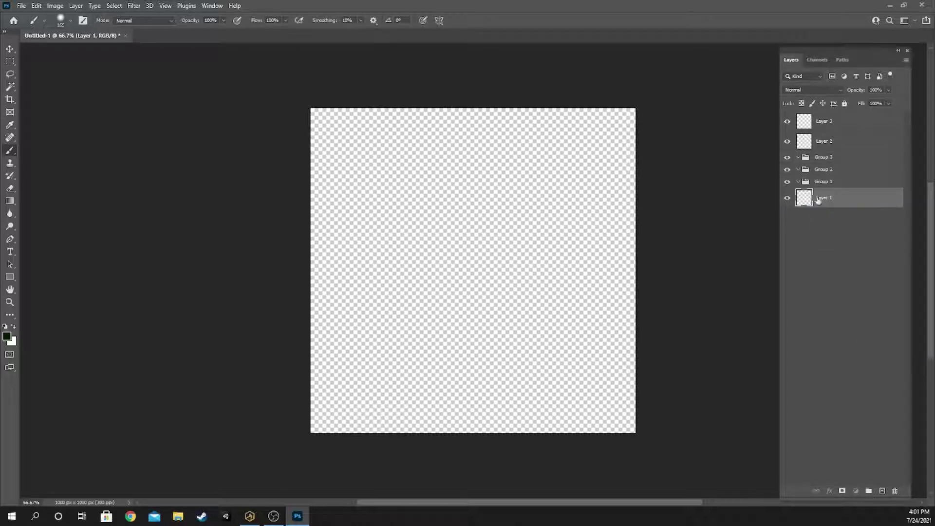
{"action": "left_click_drag", "start_coordinate": [827, 197], "coordinate": [804, 188]}
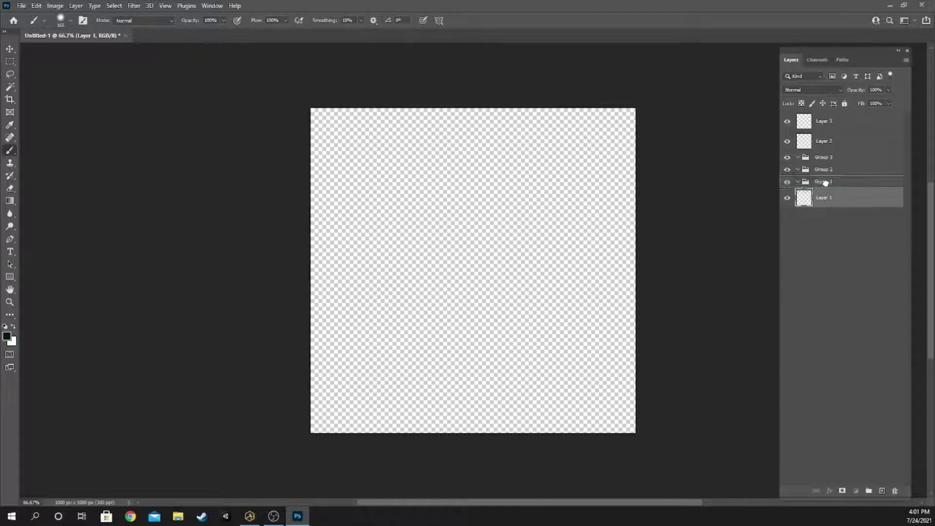
{"action": "left_click", "coordinate": [799, 182]}
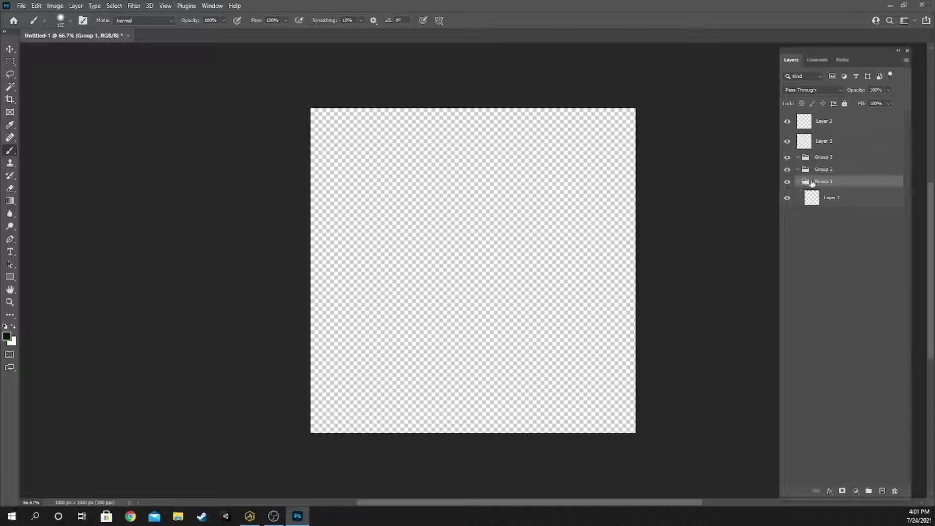
- Restrict Group 1's advanced blending to the R channel by turning off the G and B channels
{"action": "key", "text": "space"}
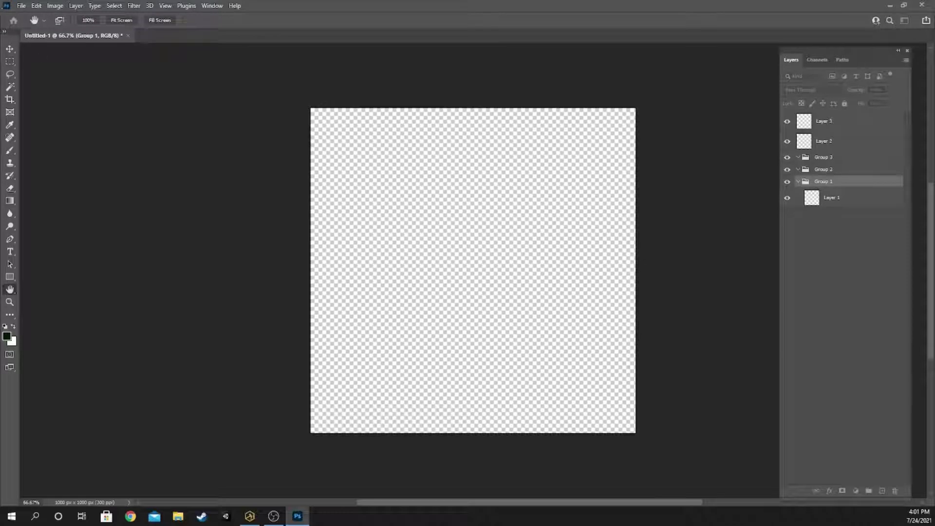
{"action": "left_click_drag", "start_coordinate": [125, 98], "coordinate": [562, 111]}
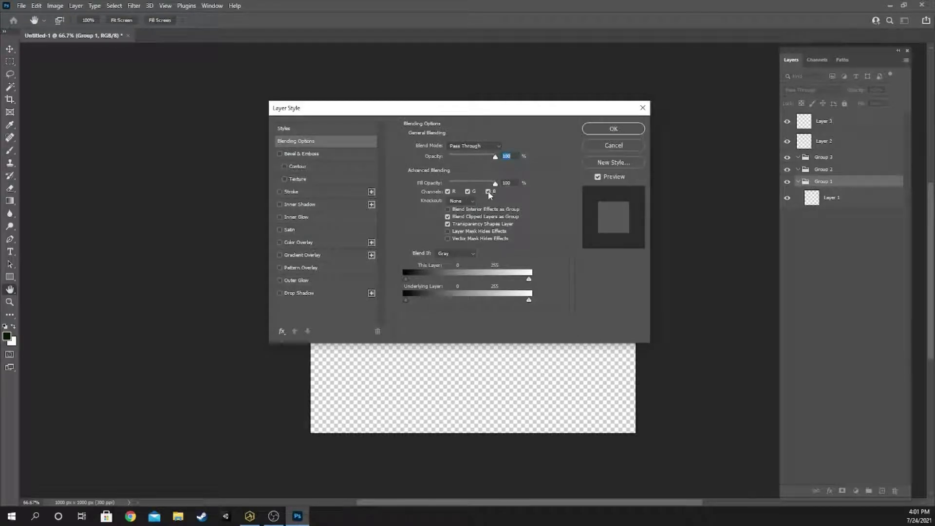
{"action": "left_click", "coordinate": [466, 192]}
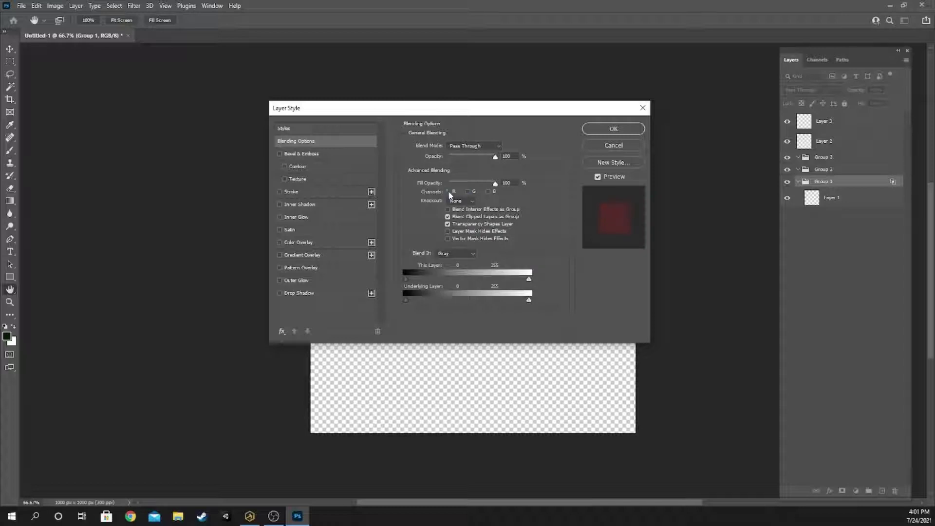
{"action": "left_click", "coordinate": [606, 131]}
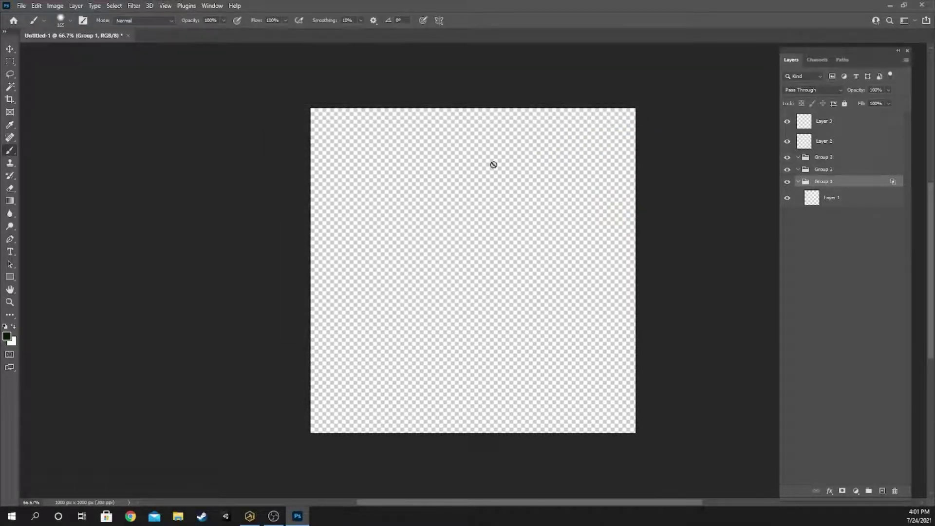
- Select Layer 1 in Group 1, try a black brush stroke across the canvas, and undo it
{"action": "left_click", "coordinate": [14, 155]}
{"action": "left_click", "coordinate": [845, 200]}
{"action": "mouse_move", "coordinate": [372, 188]}
{"action": "left_mouse_down"}
{"action": "mouse_move", "coordinate": [417, 198]}
{"action": "mouse_move", "coordinate": [501, 266]}
{"action": "mouse_move", "coordinate": [519, 303]}
{"action": "left_mouse_up"}
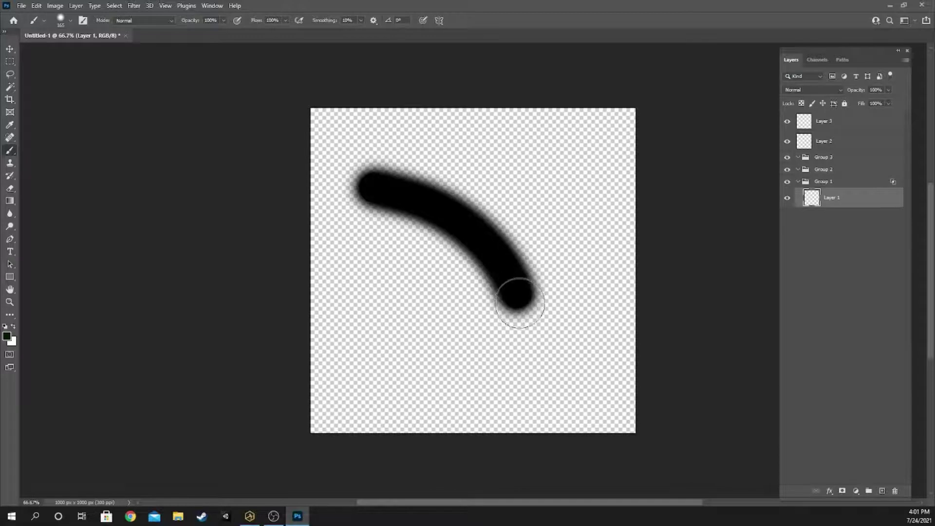
{"action": "key", "text": "ctrl+z"}
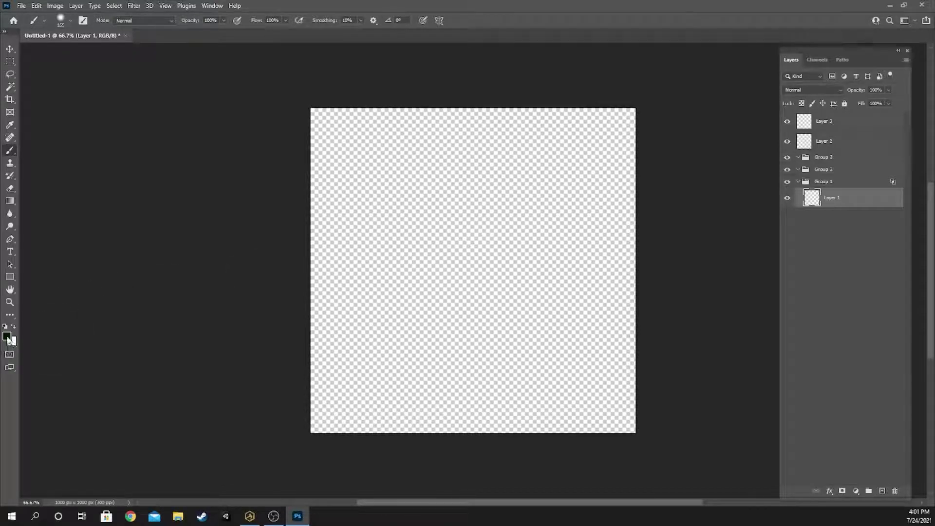
- Set the foreground colour to dark red with R 50, G 0 and B 0
{"action": "key", "text": "i"}
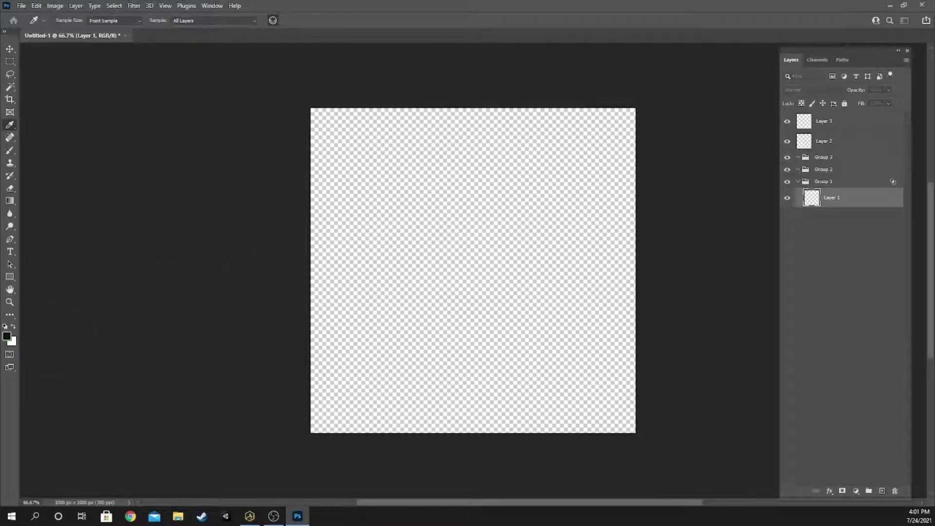
{"action": "left_click", "coordinate": [6, 336]}
{"action": "left_click_drag", "start_coordinate": [255, 158], "coordinate": [102, 90]}
{"action": "left_click_drag", "start_coordinate": [174, 218], "coordinate": [179, 242]}
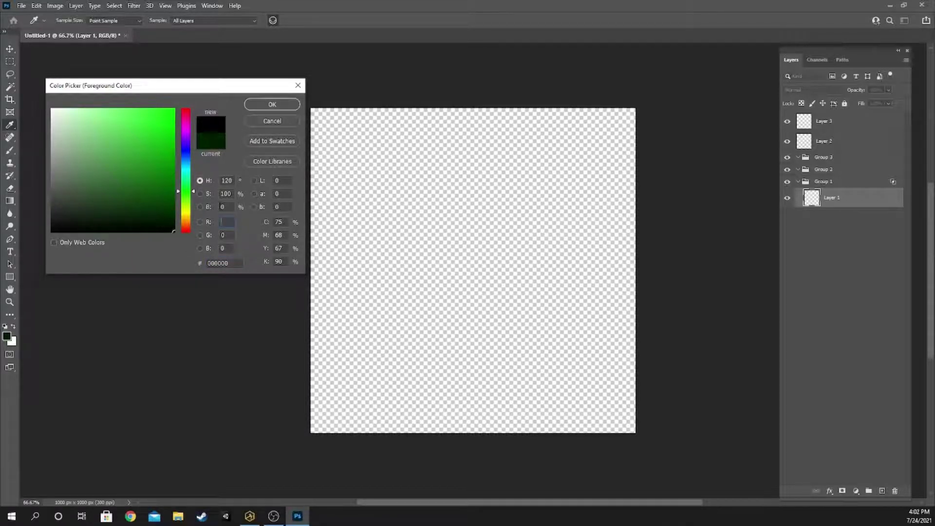
{"action": "type", "text": "50"}
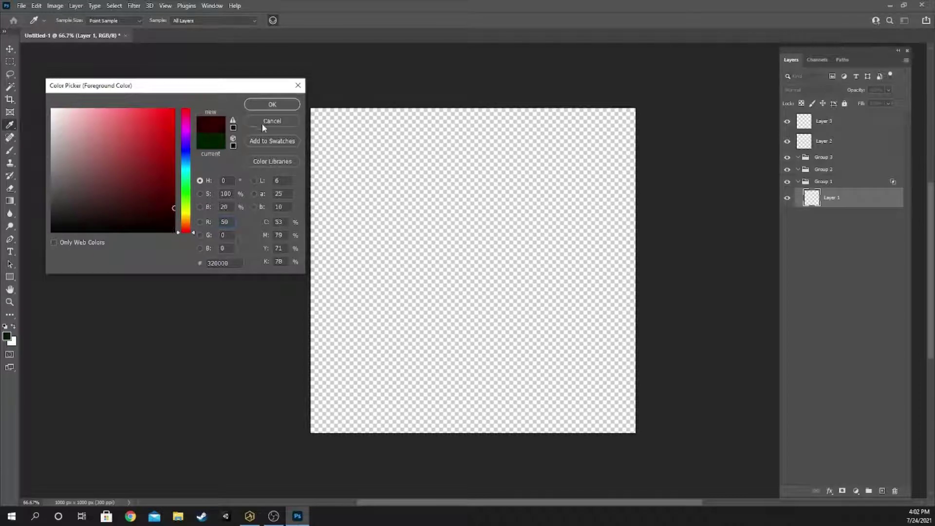
{"action": "left_click", "coordinate": [272, 104]}
- Undo a trial brush stroke and cover the entire canvas on Layer 1 with the dark red
{"action": "key", "text": "b"}
{"action": "mouse_move", "coordinate": [375, 157]}
{"action": "left_mouse_down"}
{"action": "mouse_move", "coordinate": [445, 163]}
{"action": "mouse_move", "coordinate": [510, 205]}
{"action": "mouse_move", "coordinate": [533, 273]}
{"action": "left_mouse_up"}
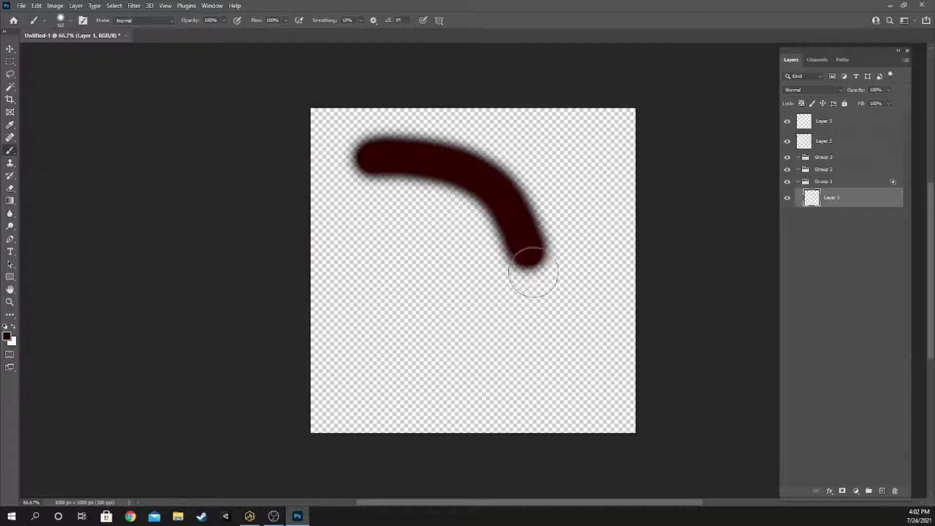
{"action": "key", "text": "ctrl+z"}
{"action": "left_click", "coordinate": [625, 435]}
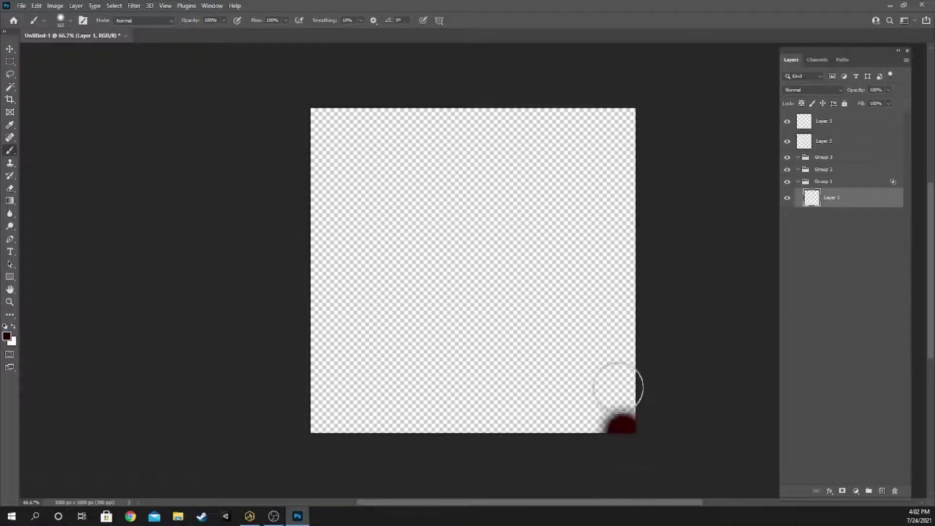
{"action": "mouse_move", "coordinate": [617, 388]}
{"action": "left_mouse_down"}
{"action": "mouse_move", "coordinate": [640, 73]}
{"action": "mouse_move", "coordinate": [630, 163]}
{"action": "mouse_move", "coordinate": [634, 466]}
{"action": "mouse_move", "coordinate": [615, 450]}
{"action": "mouse_move", "coordinate": [628, 343]}
{"action": "mouse_move", "coordinate": [621, 171]}
{"action": "mouse_move", "coordinate": [606, 85]}
{"action": "mouse_move", "coordinate": [585, 437]}
{"action": "mouse_move", "coordinate": [569, 425]}
{"action": "mouse_move", "coordinate": [562, 279]}
{"action": "mouse_move", "coordinate": [563, 115]}
{"action": "mouse_move", "coordinate": [580, 112]}
{"action": "mouse_move", "coordinate": [566, 345]}
{"action": "mouse_move", "coordinate": [547, 422]}
{"action": "mouse_move", "coordinate": [528, 438]}
{"action": "mouse_move", "coordinate": [542, 137]}
{"action": "mouse_move", "coordinate": [527, 326]}
{"action": "mouse_move", "coordinate": [495, 422]}
{"action": "mouse_move", "coordinate": [529, 251]}
{"action": "mouse_move", "coordinate": [535, 56]}
{"action": "mouse_move", "coordinate": [493, 293]}
{"action": "mouse_move", "coordinate": [427, 465]}
{"action": "mouse_move", "coordinate": [438, 354]}
{"action": "mouse_move", "coordinate": [480, 244]}
{"action": "mouse_move", "coordinate": [484, 123]}
{"action": "mouse_move", "coordinate": [457, 434]}
{"action": "mouse_move", "coordinate": [487, 109]}
{"action": "mouse_move", "coordinate": [482, 162]}
{"action": "mouse_move", "coordinate": [506, 117]}
{"action": "mouse_move", "coordinate": [310, 136]}
{"action": "mouse_move", "coordinate": [394, 118]}
{"action": "mouse_move", "coordinate": [318, 115]}
{"action": "mouse_move", "coordinate": [430, 122]}
{"action": "mouse_move", "coordinate": [461, 134]}
{"action": "mouse_move", "coordinate": [411, 163]}
{"action": "mouse_move", "coordinate": [478, 151]}
{"action": "mouse_move", "coordinate": [411, 143]}
{"action": "mouse_move", "coordinate": [466, 149]}
{"action": "mouse_move", "coordinate": [336, 172]}
{"action": "mouse_move", "coordinate": [400, 199]}
{"action": "mouse_move", "coordinate": [332, 230]}
{"action": "mouse_move", "coordinate": [205, 245]}
{"action": "mouse_move", "coordinate": [266, 246]}
{"action": "mouse_move", "coordinate": [308, 268]}
{"action": "mouse_move", "coordinate": [218, 255]}
{"action": "mouse_move", "coordinate": [339, 245]}
{"action": "mouse_move", "coordinate": [322, 299]}
{"action": "mouse_move", "coordinate": [321, 380]}
{"action": "mouse_move", "coordinate": [415, 258]}
{"action": "mouse_move", "coordinate": [378, 461]}
{"action": "mouse_move", "coordinate": [438, 414]}
{"action": "mouse_move", "coordinate": [365, 336]}
{"action": "mouse_move", "coordinate": [357, 284]}
{"action": "mouse_move", "coordinate": [551, 236]}
{"action": "mouse_move", "coordinate": [402, 451]}
{"action": "mouse_move", "coordinate": [561, 163]}
{"action": "mouse_move", "coordinate": [513, 119]}
{"action": "mouse_move", "coordinate": [619, 102]}
{"action": "mouse_move", "coordinate": [409, 188]}
{"action": "mouse_move", "coordinate": [589, 160]}
{"action": "left_mouse_up"}
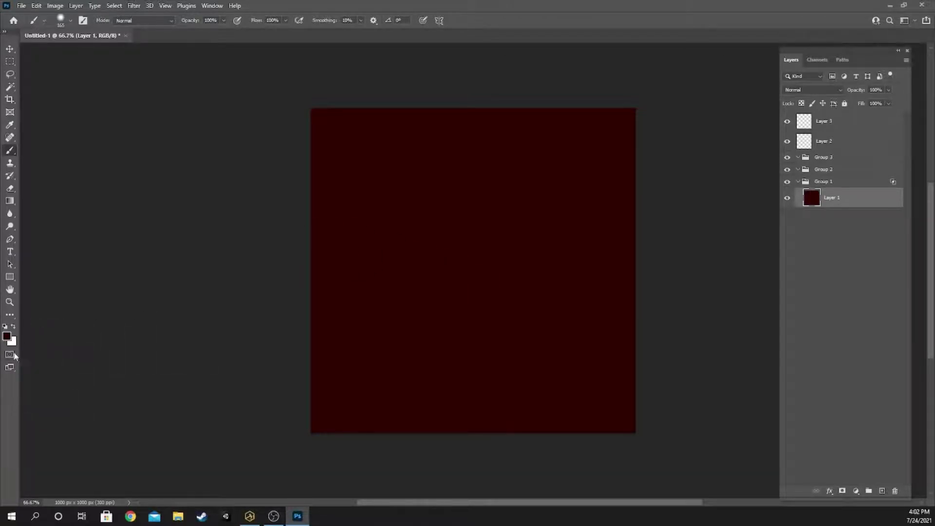
- Set the foreground colour's red value to 60 and brush a broad area over the upper-right part of the canvas on Layer 1
{"action": "left_click", "coordinate": [7, 336]}
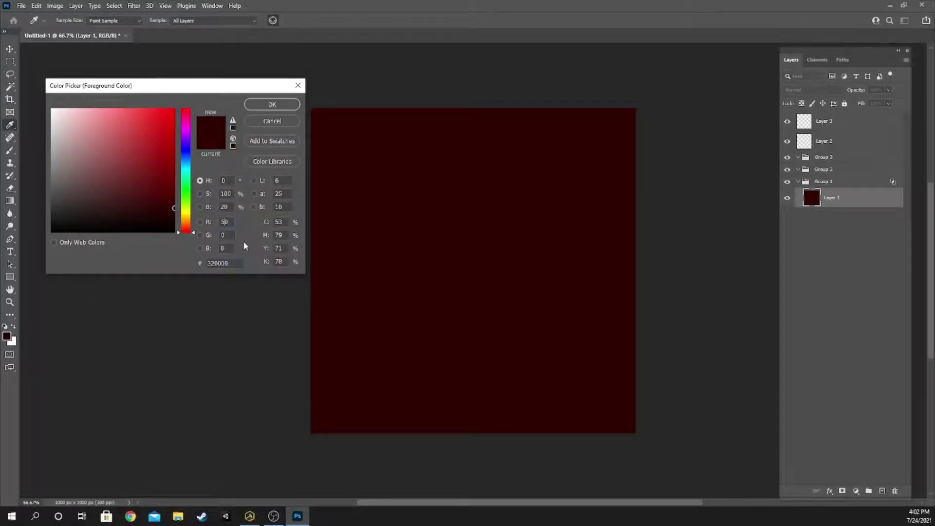
{"action": "type", "text": "0"}
{"action": "left_click", "coordinate": [272, 104]}
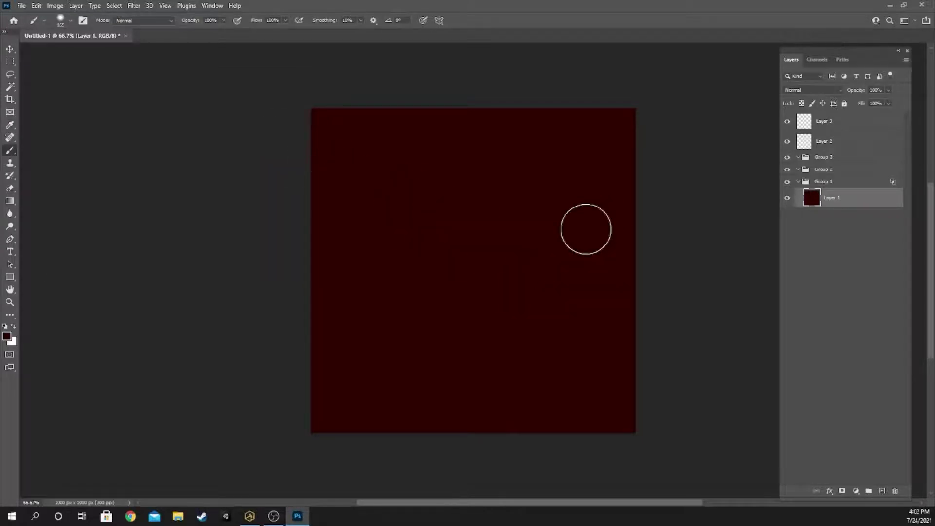
{"action": "mouse_move", "coordinate": [598, 147]}
{"action": "left_mouse_down"}
{"action": "mouse_move", "coordinate": [577, 166]}
{"action": "mouse_move", "coordinate": [572, 201]}
{"action": "mouse_move", "coordinate": [577, 282]}
{"action": "mouse_move", "coordinate": [590, 322]}
{"action": "mouse_move", "coordinate": [606, 168]}
{"action": "mouse_move", "coordinate": [577, 143]}
{"action": "mouse_move", "coordinate": [544, 142]}
{"action": "mouse_move", "coordinate": [528, 156]}
{"action": "mouse_move", "coordinate": [564, 257]}
{"action": "mouse_move", "coordinate": [573, 325]}
{"action": "mouse_move", "coordinate": [589, 340]}
{"action": "mouse_move", "coordinate": [612, 339]}
{"action": "mouse_move", "coordinate": [593, 202]}
{"action": "mouse_move", "coordinate": [541, 194]}
{"action": "mouse_move", "coordinate": [540, 166]}
{"action": "mouse_move", "coordinate": [580, 232]}
{"action": "mouse_move", "coordinate": [576, 188]}
{"action": "mouse_move", "coordinate": [582, 226]}
{"action": "mouse_move", "coordinate": [561, 174]}
{"action": "mouse_move", "coordinate": [513, 140]}
{"action": "mouse_move", "coordinate": [503, 147]}
{"action": "mouse_move", "coordinate": [544, 148]}
{"action": "mouse_move", "coordinate": [583, 178]}
{"action": "mouse_move", "coordinate": [583, 161]}
{"action": "mouse_move", "coordinate": [520, 145]}
{"action": "mouse_move", "coordinate": [545, 150]}
{"action": "mouse_move", "coordinate": [571, 229]}
{"action": "mouse_move", "coordinate": [546, 180]}
{"action": "mouse_move", "coordinate": [497, 144]}
{"action": "mouse_move", "coordinate": [513, 134]}
{"action": "mouse_move", "coordinate": [573, 155]}
{"action": "mouse_move", "coordinate": [591, 302]}
{"action": "mouse_move", "coordinate": [486, 203]}
{"action": "left_mouse_up"}
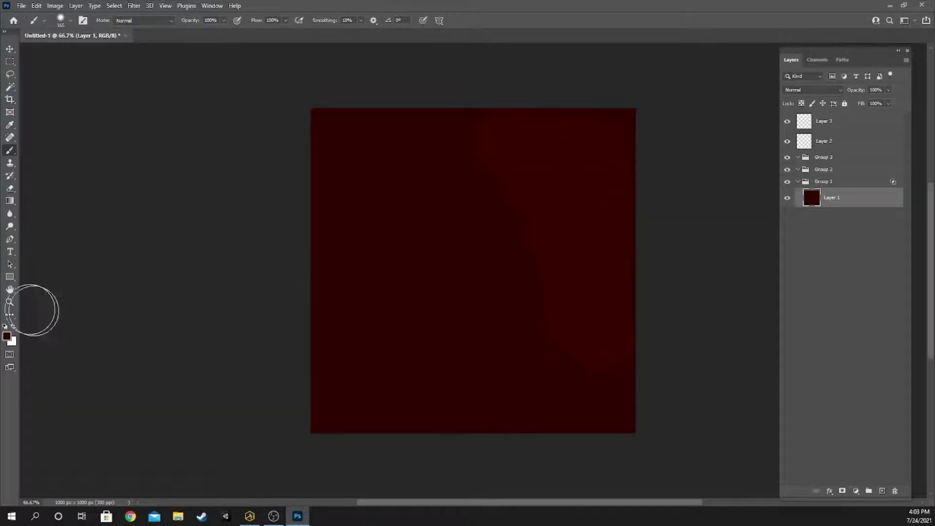
- Set the foreground colour's red value to 70 and brush a smaller area inside the lighter red region on Layer 1
{"action": "left_click", "coordinate": [12, 341]}
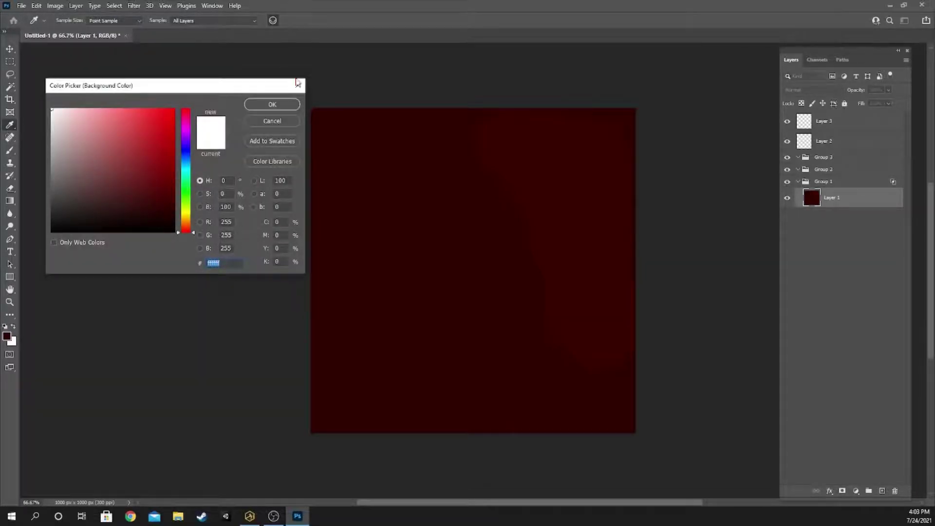
{"action": "left_click", "coordinate": [297, 83]}
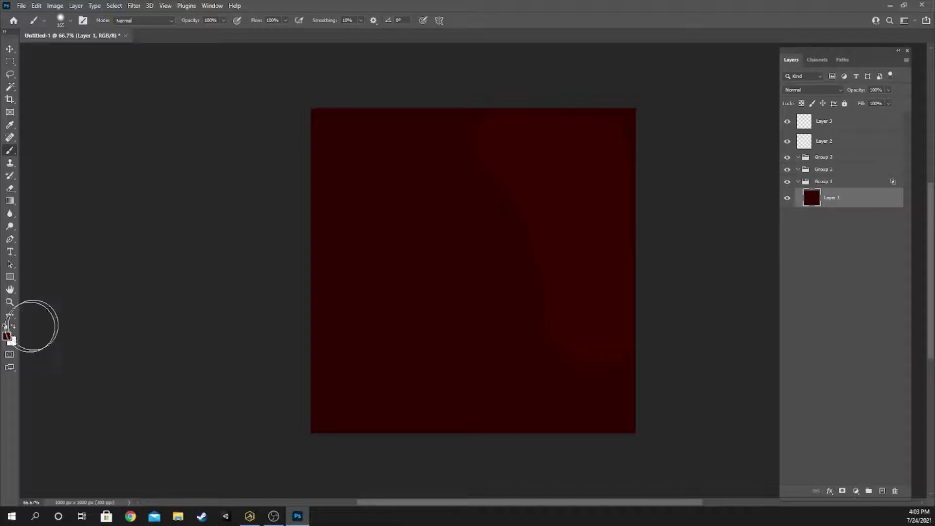
{"action": "left_click", "coordinate": [8, 337]}
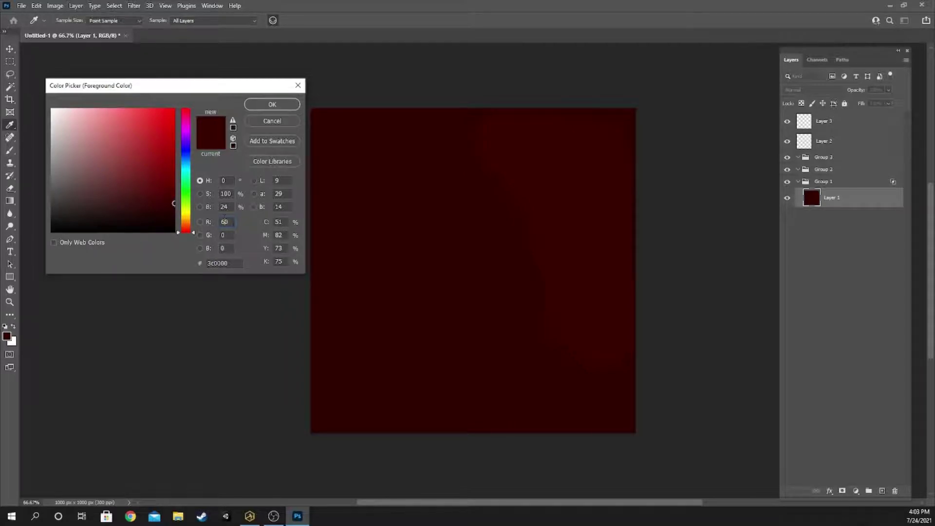
{"action": "double_click", "coordinate": [224, 219]}
{"action": "type", "text": "0"}
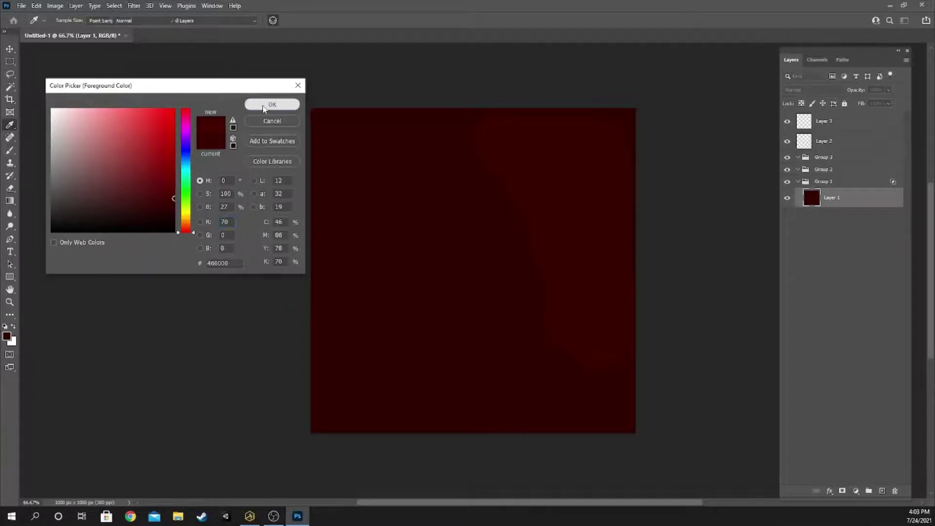
{"action": "left_click", "coordinate": [270, 105]}
{"action": "mouse_move", "coordinate": [523, 151]}
{"action": "left_mouse_down"}
{"action": "mouse_move", "coordinate": [568, 173]}
{"action": "mouse_move", "coordinate": [584, 207]}
{"action": "mouse_move", "coordinate": [586, 310]}
{"action": "mouse_move", "coordinate": [601, 329]}
{"action": "mouse_move", "coordinate": [616, 266]}
{"action": "mouse_move", "coordinate": [601, 169]}
{"action": "mouse_move", "coordinate": [531, 137]}
{"action": "mouse_move", "coordinate": [590, 160]}
{"action": "mouse_move", "coordinate": [606, 224]}
{"action": "mouse_move", "coordinate": [606, 298]}
{"action": "mouse_move", "coordinate": [583, 203]}
{"action": "mouse_move", "coordinate": [533, 156]}
{"action": "mouse_move", "coordinate": [557, 174]}
{"action": "mouse_move", "coordinate": [596, 270]}
{"action": "mouse_move", "coordinate": [588, 180]}
{"action": "mouse_move", "coordinate": [532, 140]}
{"action": "mouse_move", "coordinate": [579, 168]}
{"action": "mouse_move", "coordinate": [612, 210]}
{"action": "mouse_move", "coordinate": [617, 245]}
{"action": "mouse_move", "coordinate": [554, 142]}
{"action": "mouse_move", "coordinate": [573, 170]}
{"action": "left_mouse_up"}
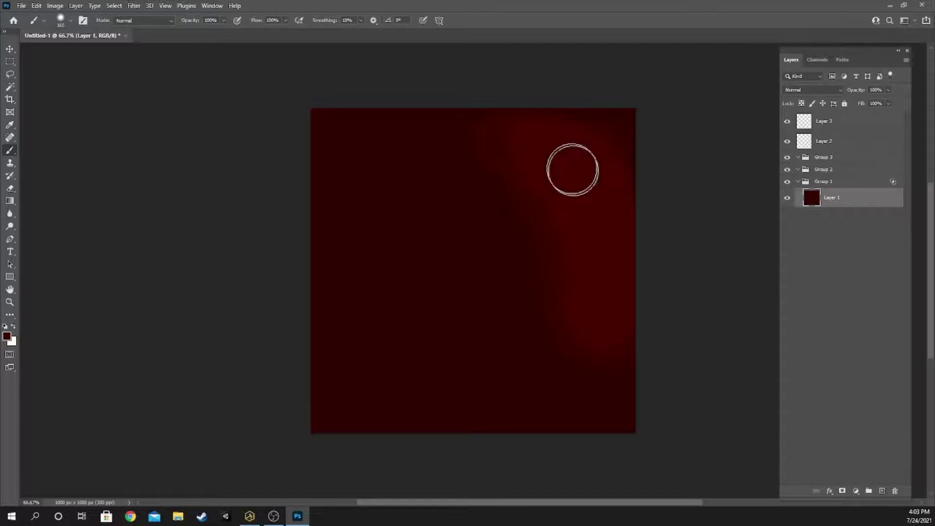
- Set the foreground colour's red value to 80 and brush within the lighter red region along the right side of Layer 1
{"action": "left_click", "coordinate": [8, 337]}
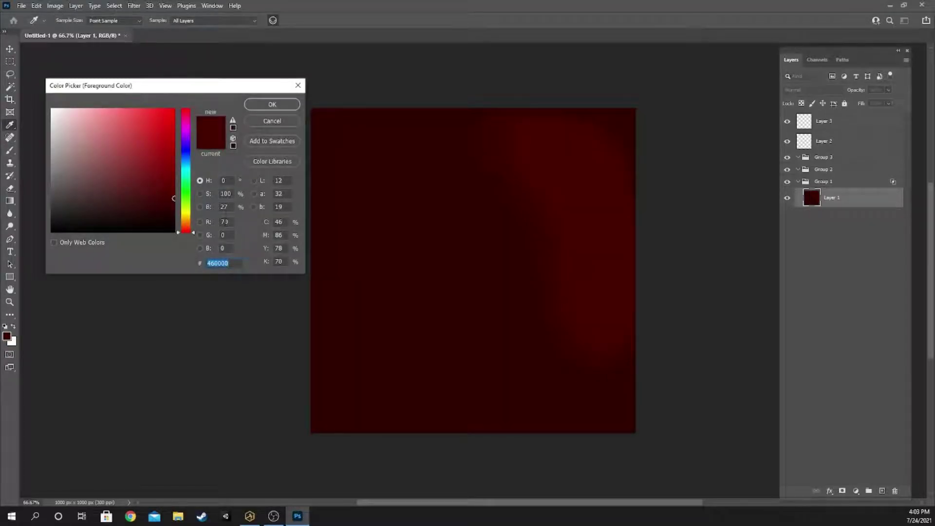
{"action": "type", "text": "80"}
{"action": "left_click", "coordinate": [273, 105]}
{"action": "key", "text": "b"}
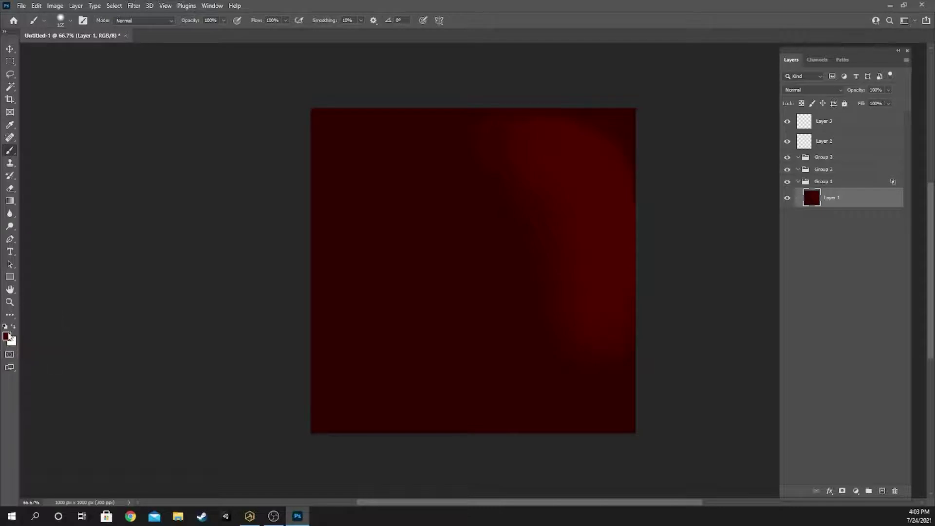
- Set the foreground colour's red value to 90 and brush the right-hand shading on Layer 1 up through the upper-right corner
{"action": "left_click", "coordinate": [7, 337]}
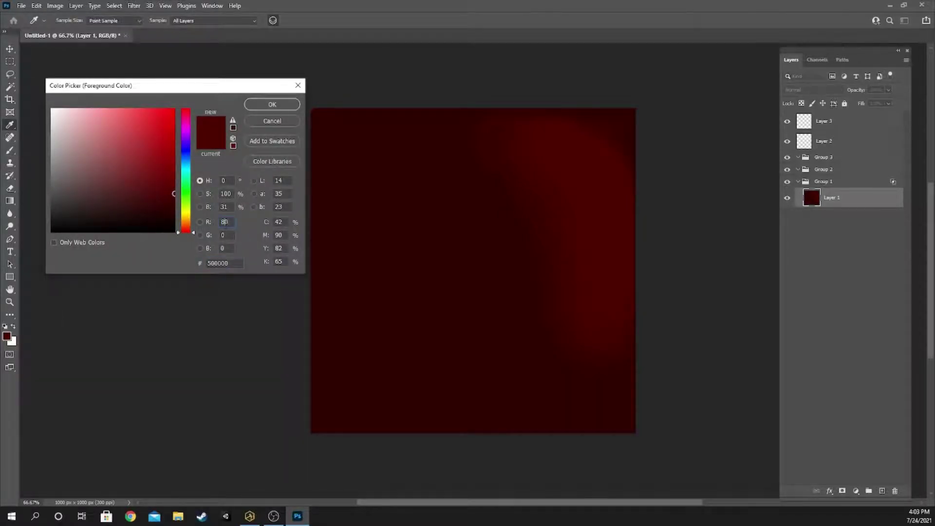
{"action": "type", "text": "90"}
{"action": "left_click", "coordinate": [257, 108]}
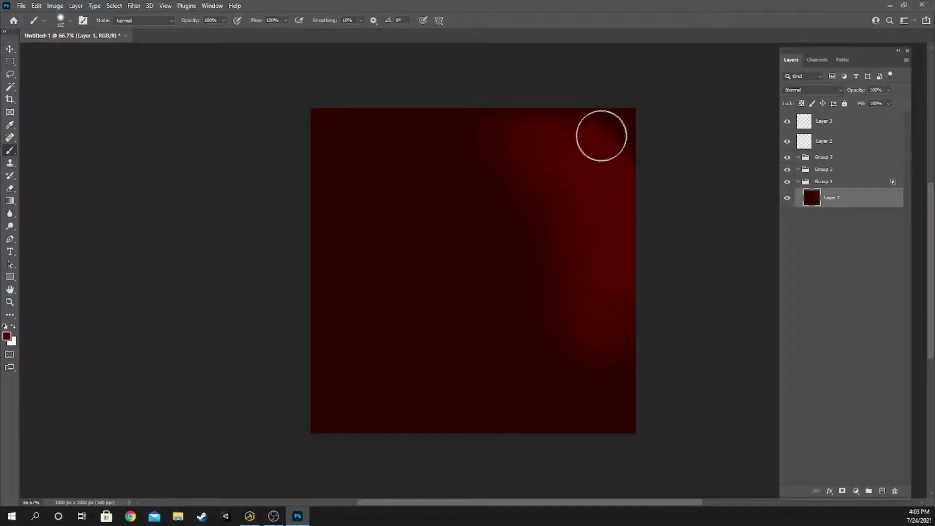
{"action": "mouse_move", "coordinate": [601, 136]}
{"action": "left_mouse_down"}
{"action": "mouse_move", "coordinate": [621, 137]}
{"action": "mouse_move", "coordinate": [618, 165]}
{"action": "mouse_move", "coordinate": [622, 119]}
{"action": "mouse_move", "coordinate": [598, 126]}
{"action": "mouse_move", "coordinate": [594, 149]}
{"action": "mouse_move", "coordinate": [613, 236]}
{"action": "mouse_move", "coordinate": [637, 251]}
{"action": "mouse_move", "coordinate": [619, 215]}
{"action": "mouse_move", "coordinate": [606, 136]}
{"action": "mouse_move", "coordinate": [576, 102]}
{"action": "mouse_move", "coordinate": [604, 92]}
{"action": "left_mouse_up"}
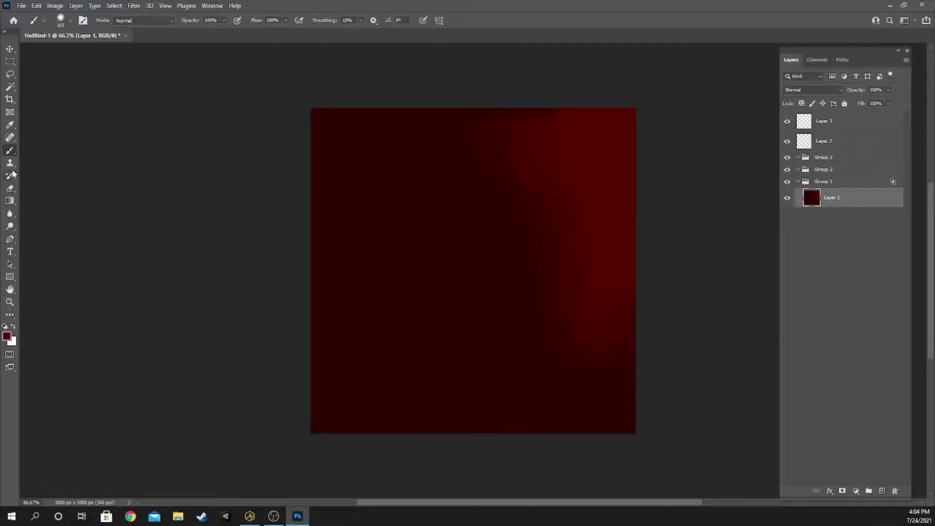
- Sample the dark red near the lower end of the right-hand shading and brush a broad full-height strip along the canvas's left side
{"action": "left_click", "coordinate": [10, 125]}
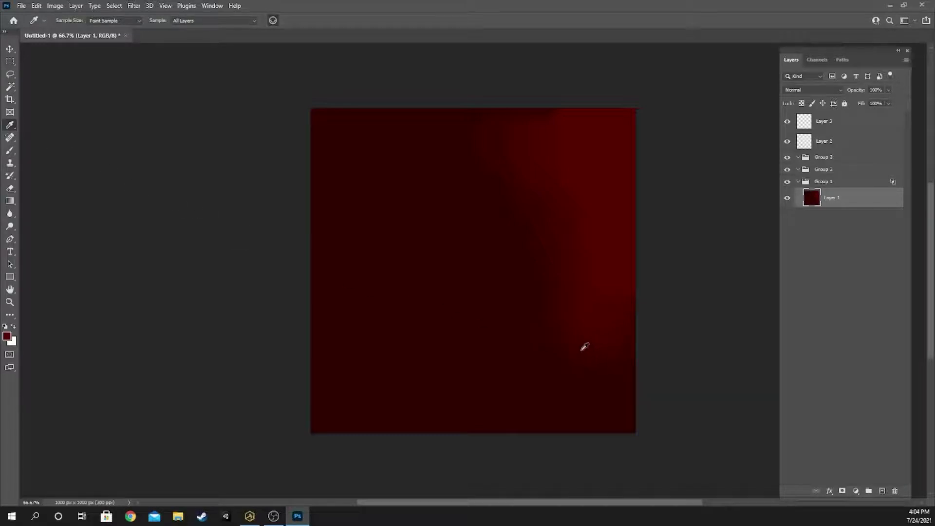
{"action": "left_click", "coordinate": [582, 347]}
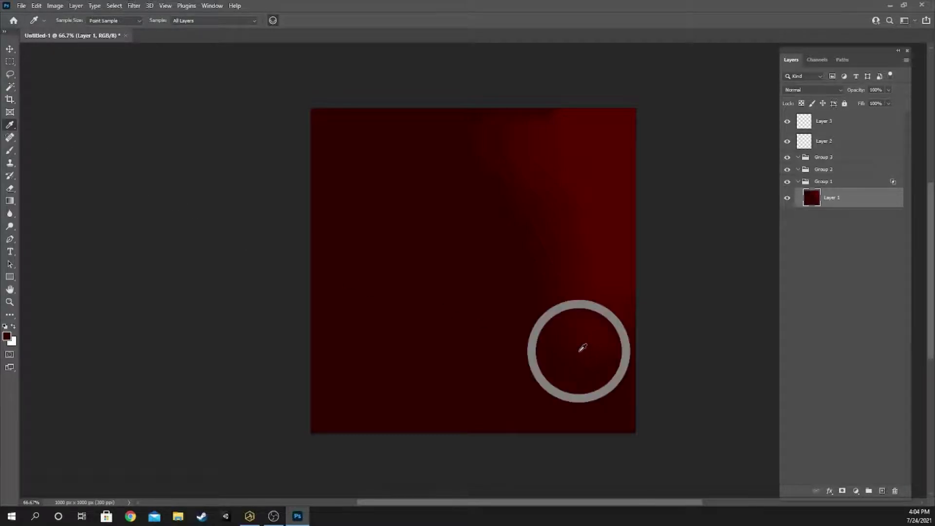
{"action": "left_click", "coordinate": [16, 153]}
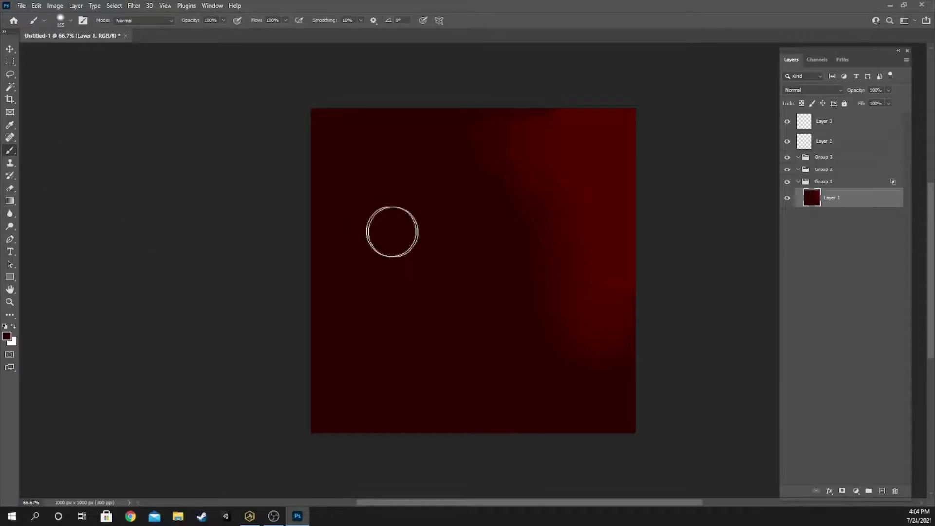
{"action": "mouse_move", "coordinate": [392, 231]}
{"action": "left_mouse_down"}
{"action": "mouse_move", "coordinate": [361, 214]}
{"action": "mouse_move", "coordinate": [347, 153]}
{"action": "mouse_move", "coordinate": [384, 220]}
{"action": "mouse_move", "coordinate": [401, 282]}
{"action": "mouse_move", "coordinate": [390, 341]}
{"action": "mouse_move", "coordinate": [365, 380]}
{"action": "mouse_move", "coordinate": [357, 332]}
{"action": "mouse_move", "coordinate": [367, 237]}
{"action": "mouse_move", "coordinate": [344, 149]}
{"action": "mouse_move", "coordinate": [315, 449]}
{"action": "mouse_move", "coordinate": [354, 460]}
{"action": "mouse_move", "coordinate": [373, 330]}
{"action": "mouse_move", "coordinate": [376, 339]}
{"action": "mouse_move", "coordinate": [340, 431]}
{"action": "mouse_move", "coordinate": [356, 152]}
{"action": "mouse_move", "coordinate": [344, 88]}
{"action": "mouse_move", "coordinate": [327, 186]}
{"action": "mouse_move", "coordinate": [328, 121]}
{"action": "mouse_move", "coordinate": [322, 239]}
{"action": "mouse_move", "coordinate": [286, 399]}
{"action": "left_mouse_up"}
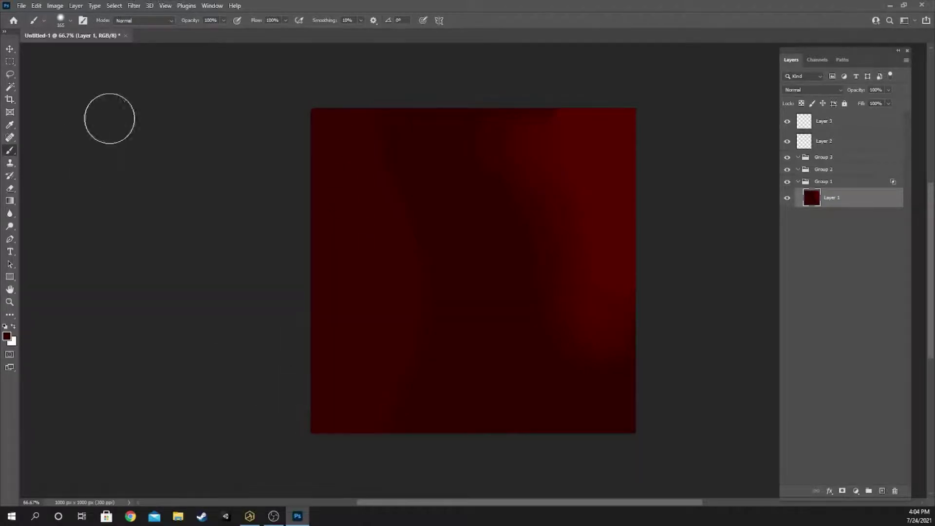
- Set the foreground colour's red value to 70 and brush inside the left-hand strip on Layer 1
{"action": "left_click", "coordinate": [7, 336]}
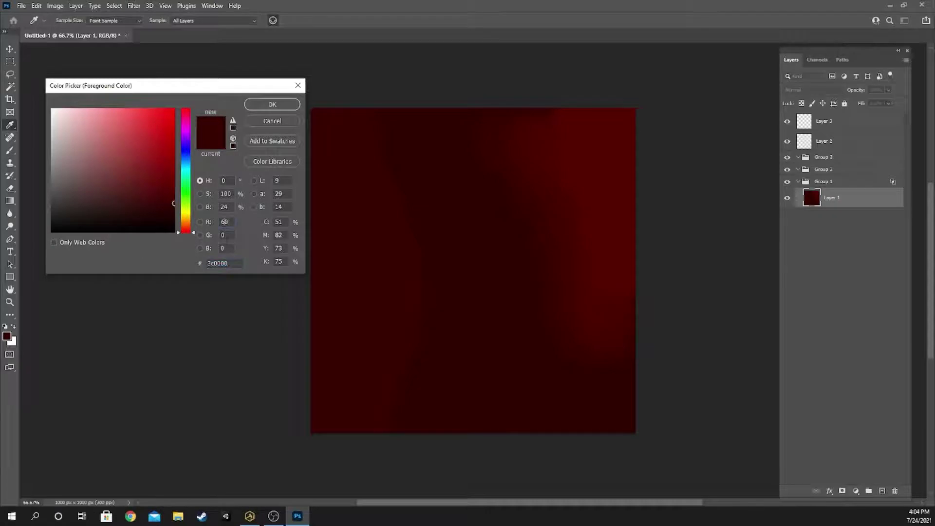
{"action": "type", "text": "70"}
{"action": "left_click", "coordinate": [272, 104]}
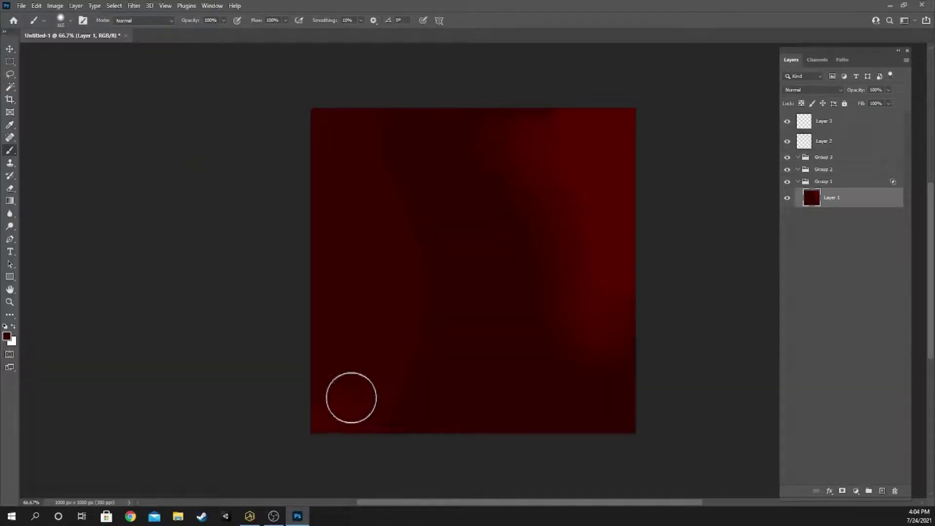
{"action": "mouse_move", "coordinate": [351, 397]}
{"action": "left_mouse_down"}
{"action": "mouse_move", "coordinate": [387, 311]}
{"action": "mouse_move", "coordinate": [386, 259]}
{"action": "mouse_move", "coordinate": [353, 127]}
{"action": "mouse_move", "coordinate": [330, 162]}
{"action": "mouse_move", "coordinate": [323, 444]}
{"action": "mouse_move", "coordinate": [340, 281]}
{"action": "left_mouse_up"}
- Set the foreground colour's red value to 80 and brush a brighter band inside the left-hand strip on Layer 1
{"action": "left_click", "coordinate": [7, 336]}
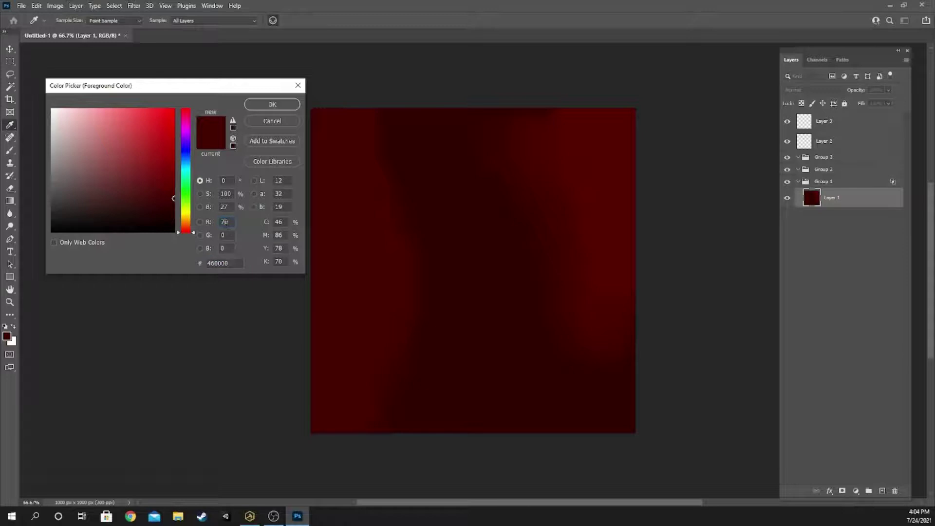
{"action": "type", "text": "0"}
{"action": "type", "text": "8"}
{"action": "left_click", "coordinate": [271, 104]}
{"action": "key", "text": "b"}
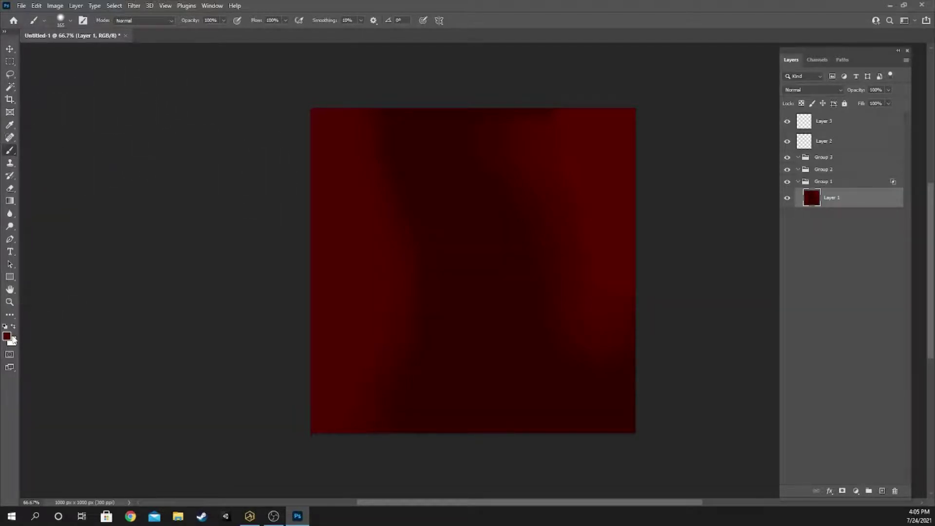
- Set the foreground colour's red value to 90 and brush the outermost part of the left-hand strip on Layer 1
{"action": "left_click", "coordinate": [7, 336]}
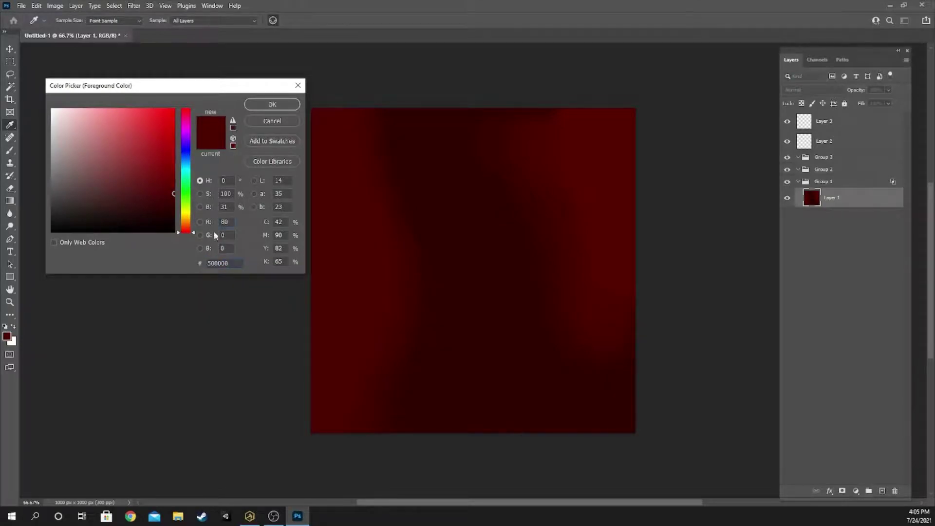
{"action": "type", "text": "90"}
{"action": "left_click", "coordinate": [272, 105]}
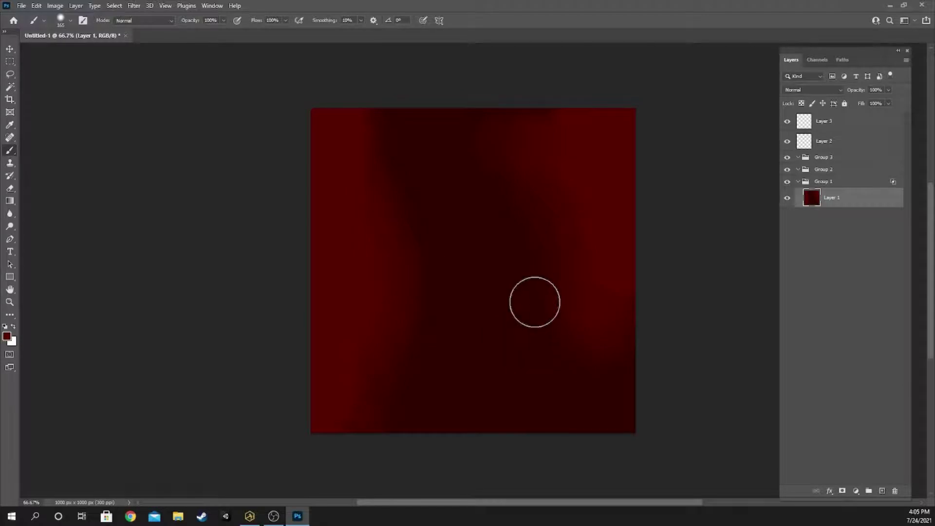
- Apply a Gaussian Blur with a 30-pixel radius to the red shading on Layer 1
{"action": "left_click", "coordinate": [132, 6]}
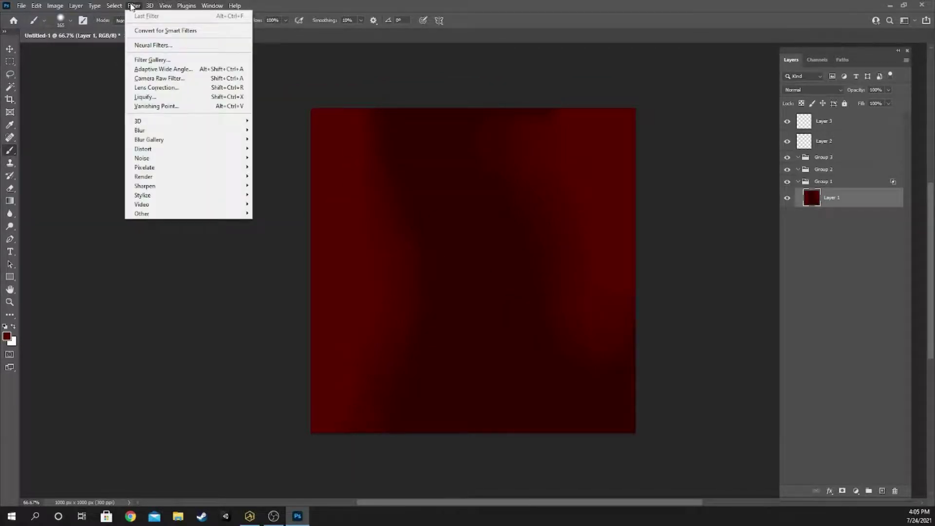
{"action": "mouse_move", "coordinate": [160, 133]}
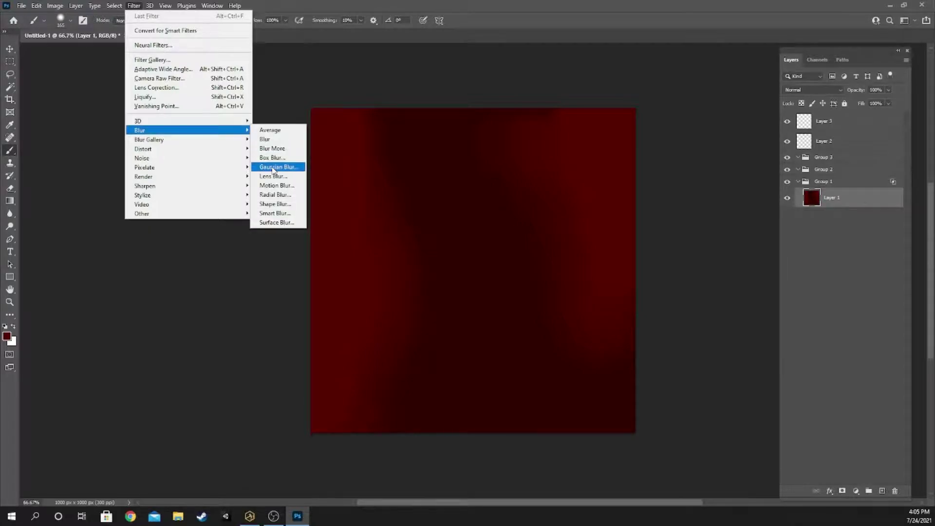
{"action": "left_click", "coordinate": [273, 167]}
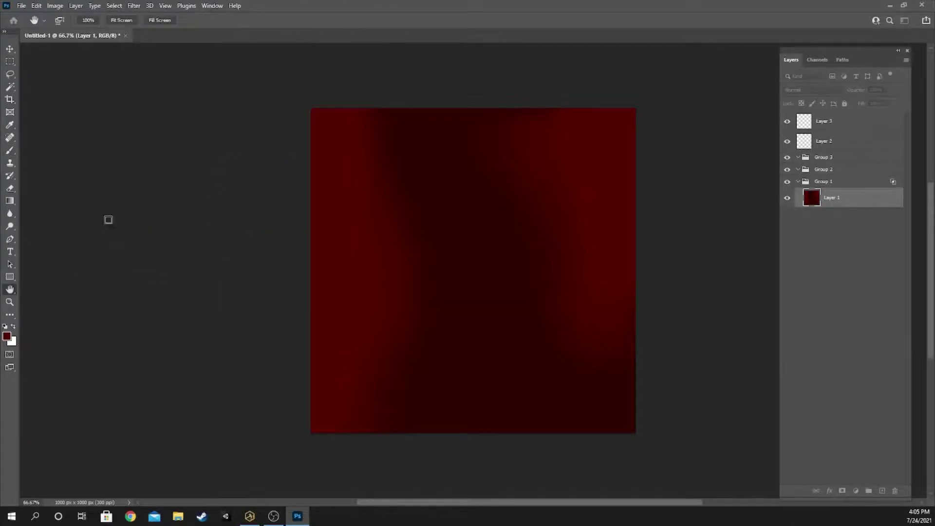
{"action": "left_click_drag", "start_coordinate": [195, 153], "coordinate": [226, 154]}
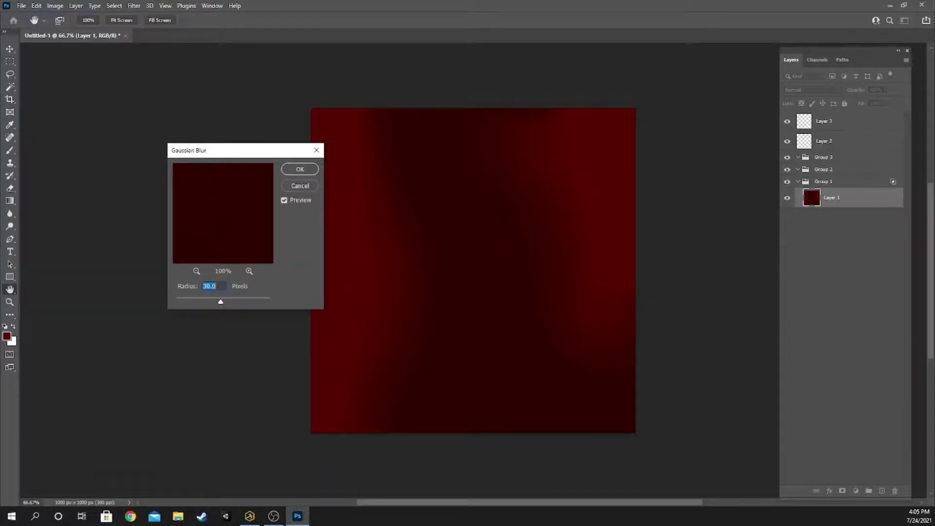
{"action": "left_click", "coordinate": [300, 170]}
{"action": "key", "text": "b"}
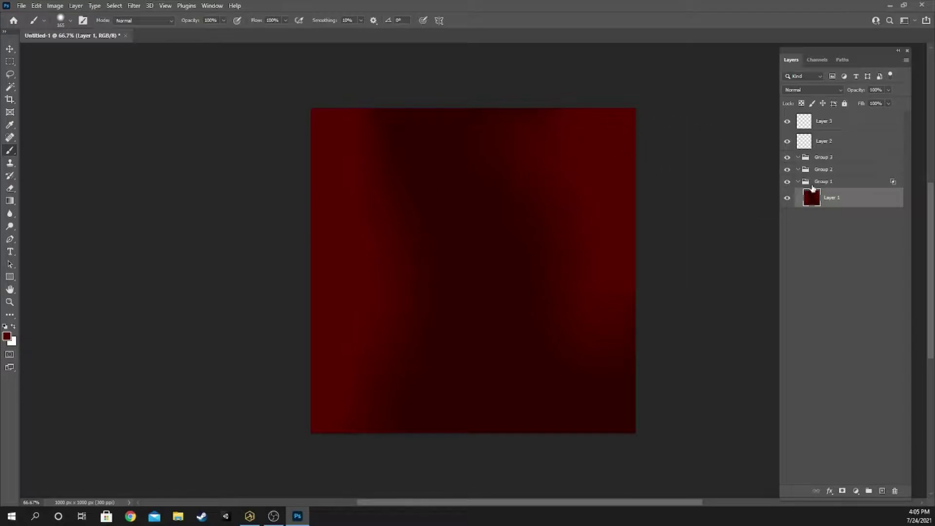
- Collapse Group 1 and move Layer 2 into Group 2
{"action": "left_click", "coordinate": [797, 182]}
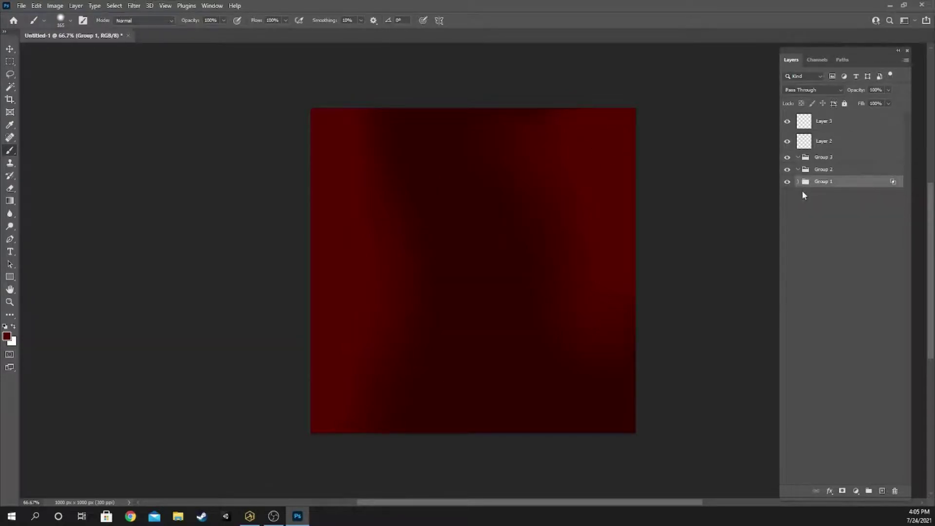
{"action": "left_click", "coordinate": [831, 205]}
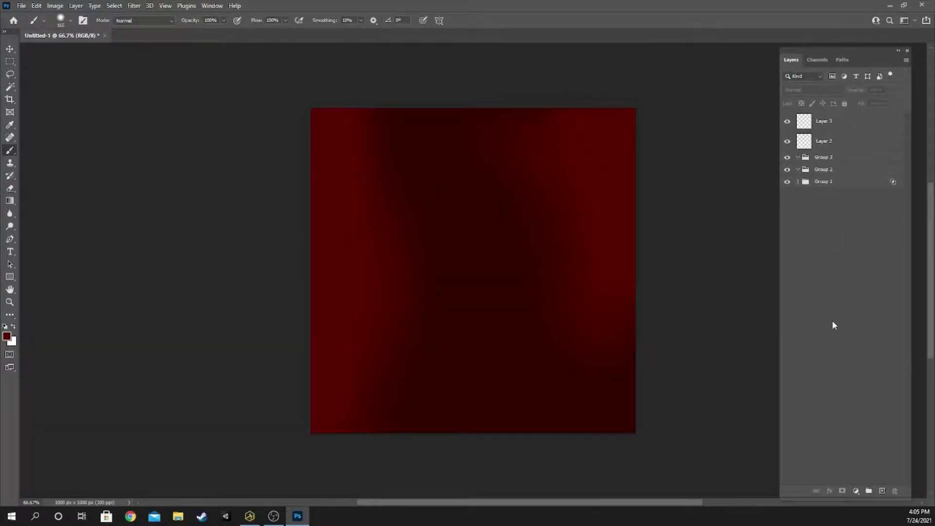
{"action": "left_click_drag", "start_coordinate": [818, 185], "coordinate": [816, 217]}
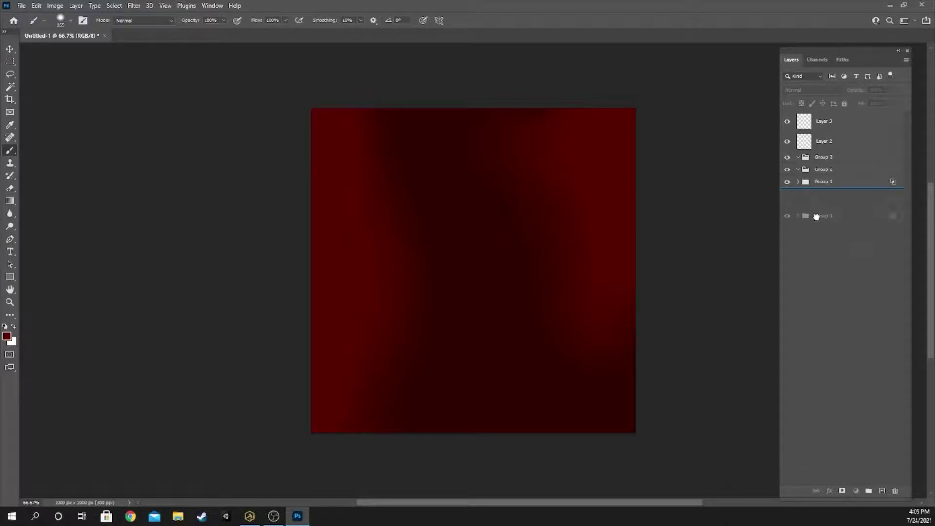
{"action": "left_click_drag", "start_coordinate": [817, 257], "coordinate": [816, 242]}
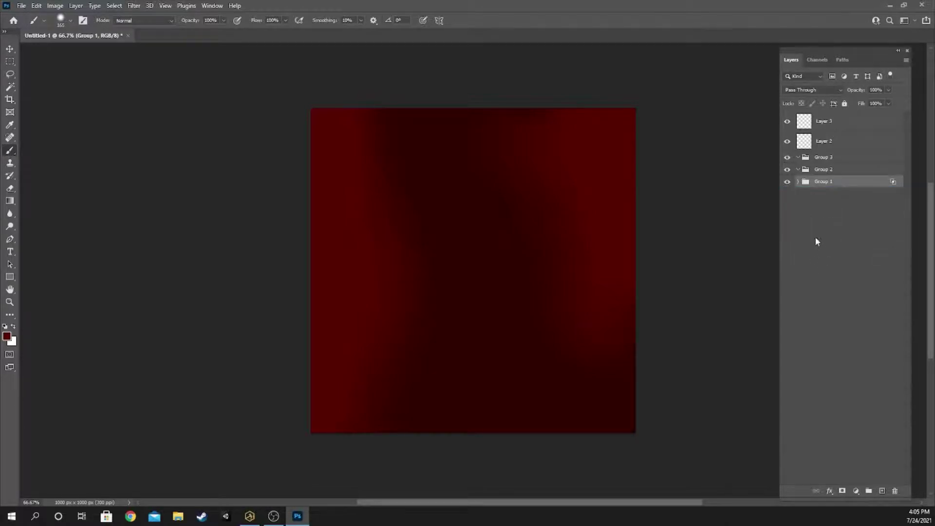
{"action": "left_click", "coordinate": [804, 170]}
{"action": "left_click_drag", "start_coordinate": [808, 142], "coordinate": [815, 176]}
- Restrict Group 2 to the green channel by disabling its R and B channels in the blending options
{"action": "left_click", "coordinate": [801, 153]}
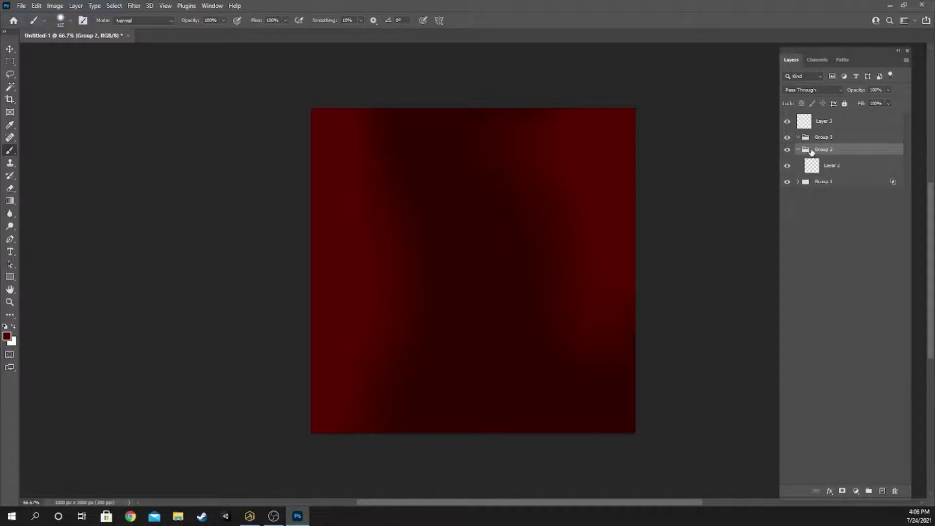
{"action": "double_click", "coordinate": [811, 152]}
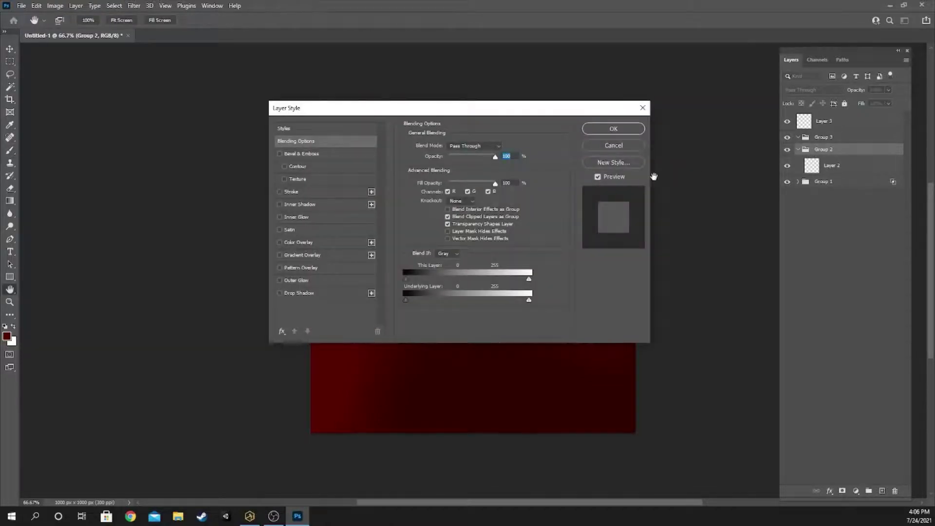
{"action": "left_click", "coordinate": [487, 191]}
{"action": "left_click", "coordinate": [447, 191]}
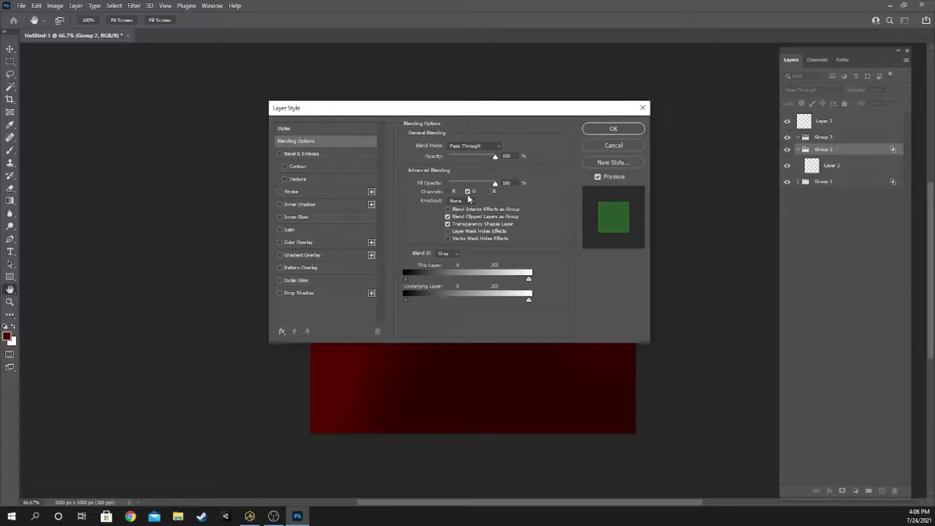
{"action": "left_click", "coordinate": [467, 192]}
{"action": "left_click", "coordinate": [467, 191]}
{"action": "left_click", "coordinate": [603, 129]}
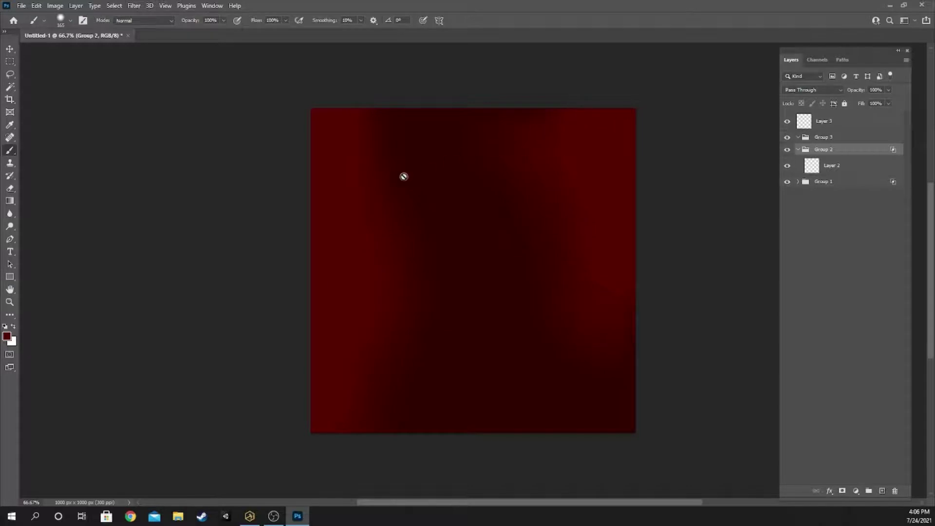
- Set the foreground colour to dark green with R 0, G 60 and B 0
{"action": "left_click", "coordinate": [7, 336]}
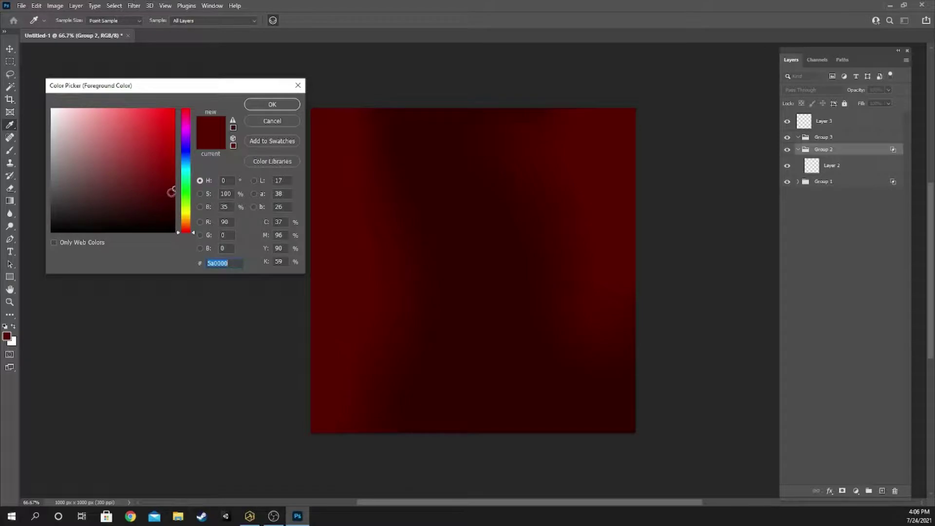
{"action": "left_click_drag", "start_coordinate": [171, 192], "coordinate": [181, 238]}
{"action": "type", "text": "60"}
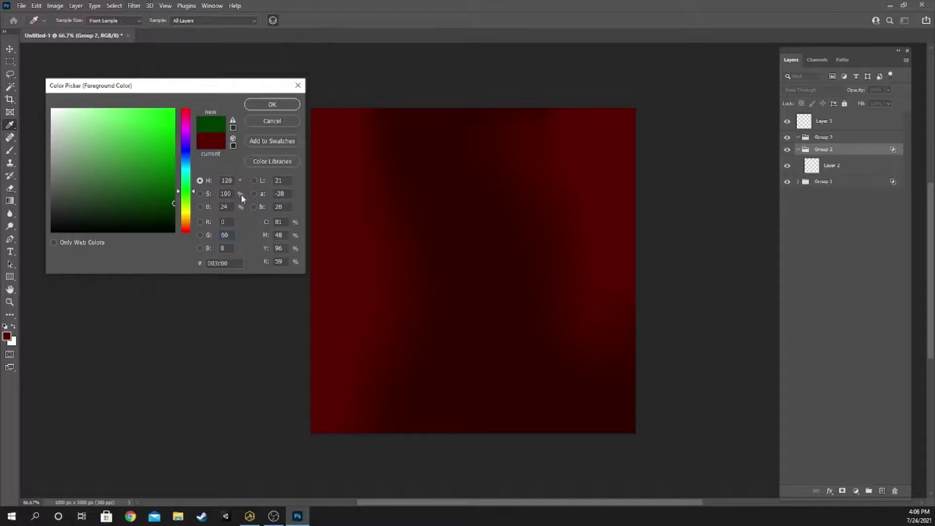
{"action": "key", "text": "Return"}
{"action": "key", "text": "b"}
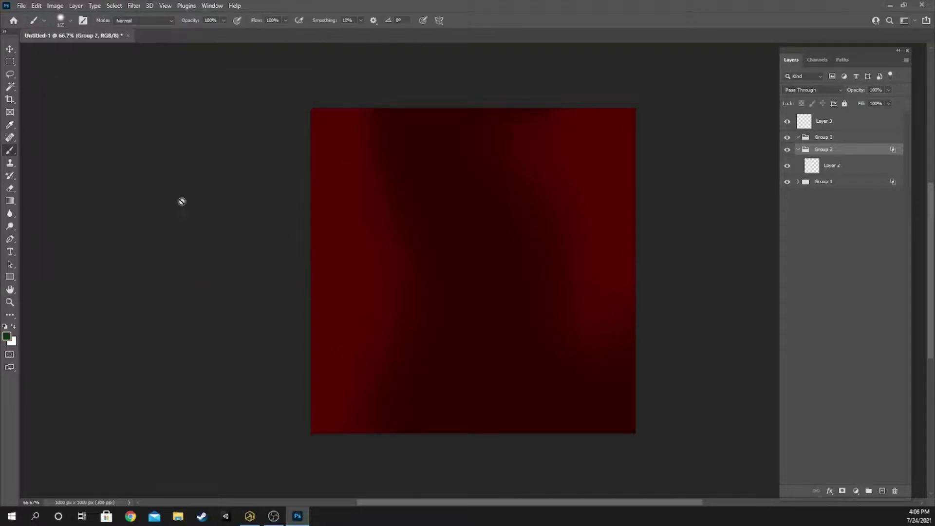
- Brush the dark green on Layer 2 along the full left side and over the upper-right part of the canvas
{"action": "left_click", "coordinate": [830, 166]}
{"action": "left_click", "coordinate": [306, 428]}
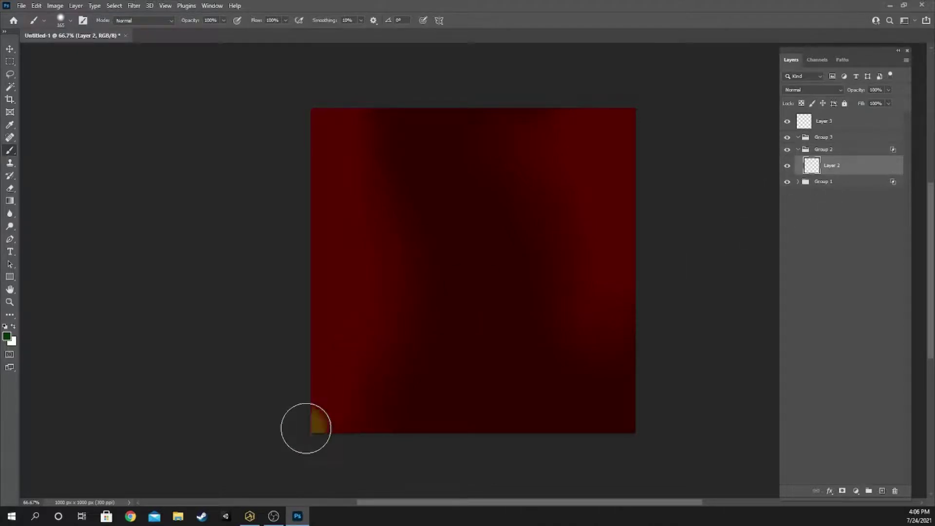
{"action": "mouse_move", "coordinate": [306, 428]}
{"action": "left_mouse_down"}
{"action": "mouse_move", "coordinate": [332, 371]}
{"action": "mouse_move", "coordinate": [353, 261]}
{"action": "mouse_move", "coordinate": [332, 109]}
{"action": "mouse_move", "coordinate": [317, 448]}
{"action": "mouse_move", "coordinate": [356, 345]}
{"action": "mouse_move", "coordinate": [357, 234]}
{"action": "mouse_move", "coordinate": [331, 119]}
{"action": "mouse_move", "coordinate": [341, 94]}
{"action": "left_mouse_up"}
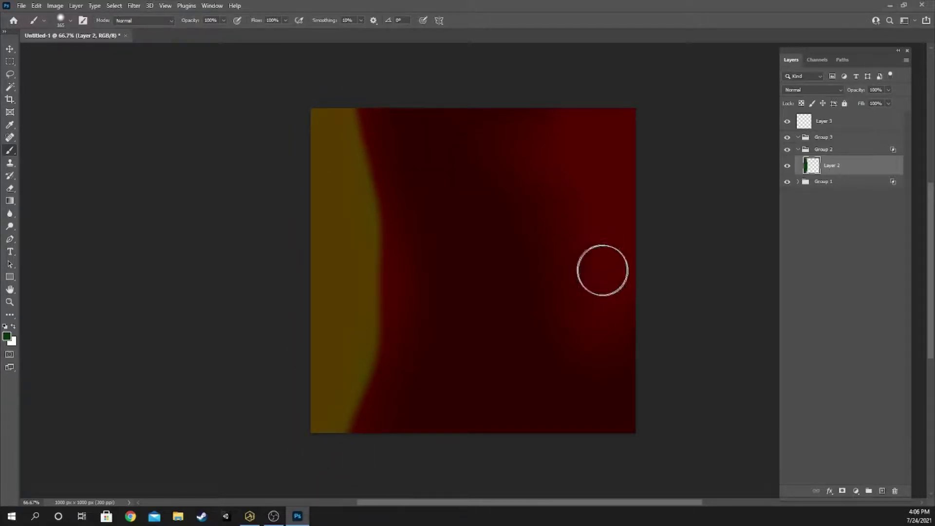
{"action": "mouse_move", "coordinate": [602, 270]}
{"action": "left_mouse_down"}
{"action": "mouse_move", "coordinate": [611, 183]}
{"action": "mouse_move", "coordinate": [599, 116]}
{"action": "mouse_move", "coordinate": [595, 153]}
{"action": "mouse_move", "coordinate": [565, 147]}
{"action": "mouse_move", "coordinate": [609, 158]}
{"action": "mouse_move", "coordinate": [623, 263]}
{"action": "mouse_move", "coordinate": [624, 98]}
{"action": "mouse_move", "coordinate": [625, 179]}
{"action": "mouse_move", "coordinate": [607, 249]}
{"action": "mouse_move", "coordinate": [585, 182]}
{"action": "mouse_move", "coordinate": [584, 98]}
{"action": "mouse_move", "coordinate": [592, 178]}
{"action": "left_mouse_up"}
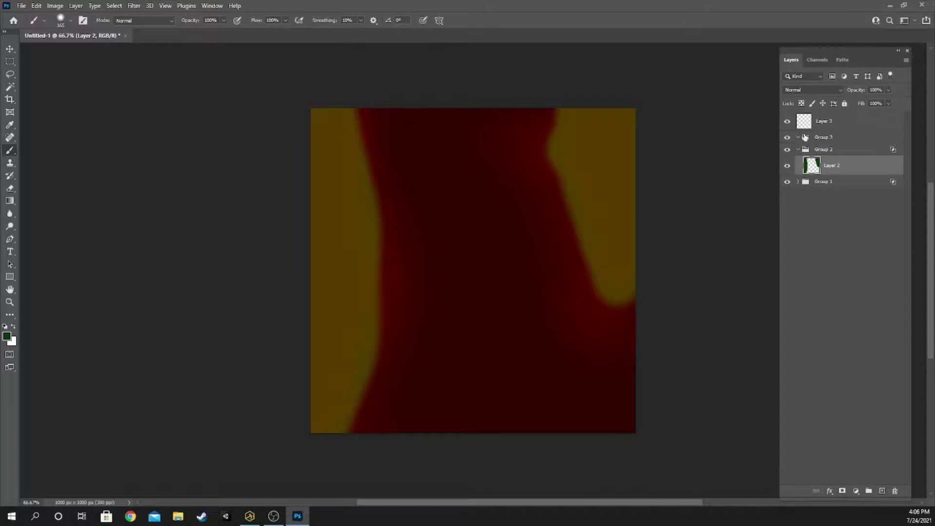
- Apply the last-used Gaussian Blur to the green painting on Layer 2
{"action": "left_click", "coordinate": [139, 9]}
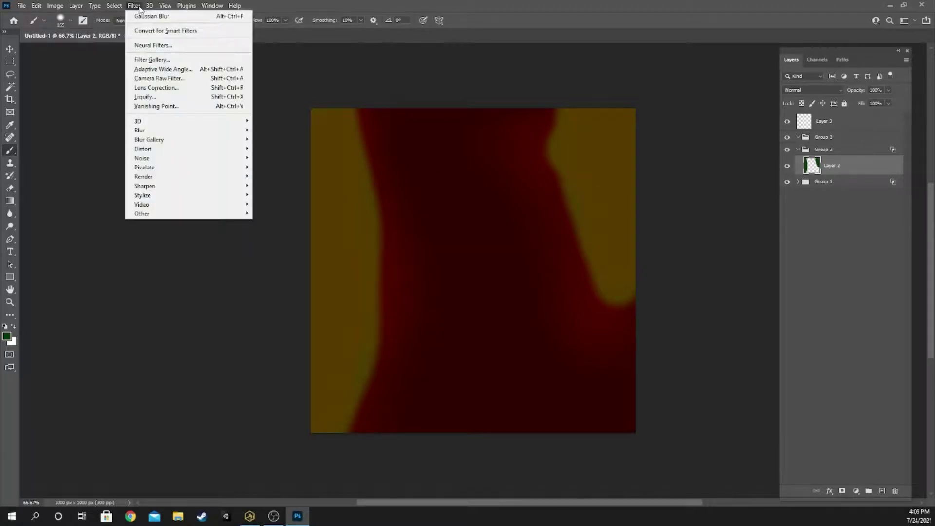
{"action": "left_click", "coordinate": [144, 16]}
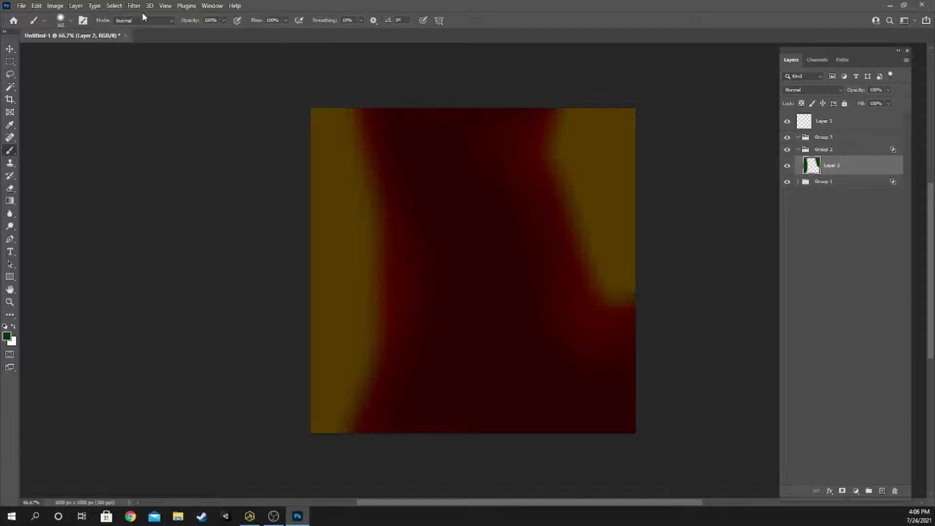
- Collapse Group 2 and move Layer 3 into Group 3
{"action": "left_click", "coordinate": [798, 150]}
{"action": "left_click_drag", "start_coordinate": [808, 122], "coordinate": [816, 141]}
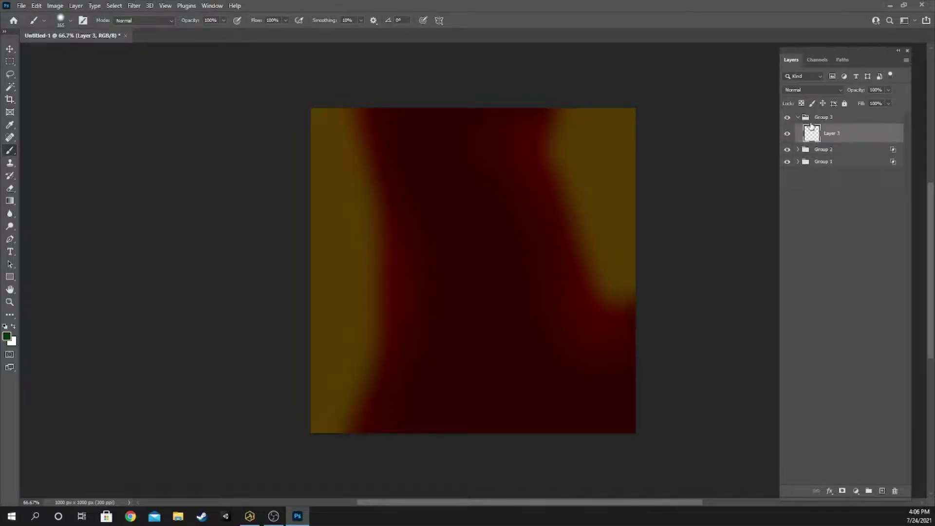
{"action": "left_click", "coordinate": [799, 117]}
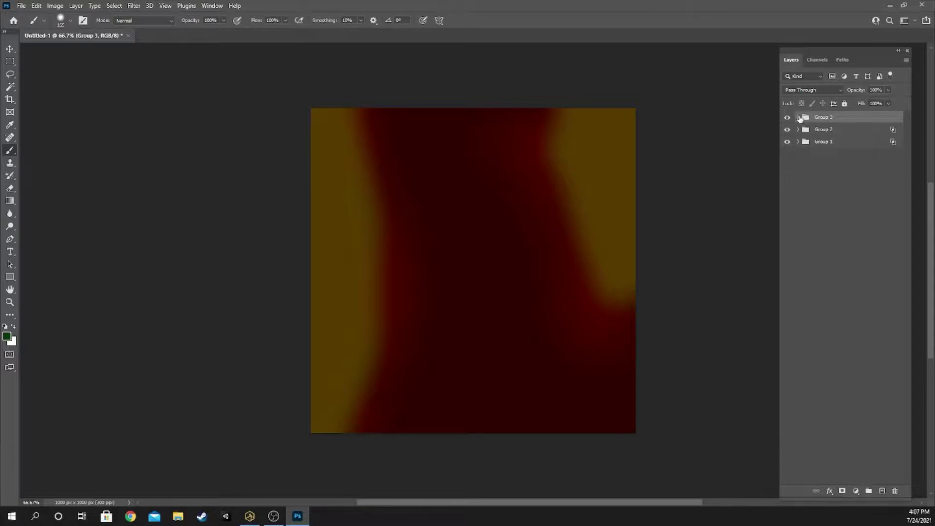
{"action": "left_click", "coordinate": [798, 117]}
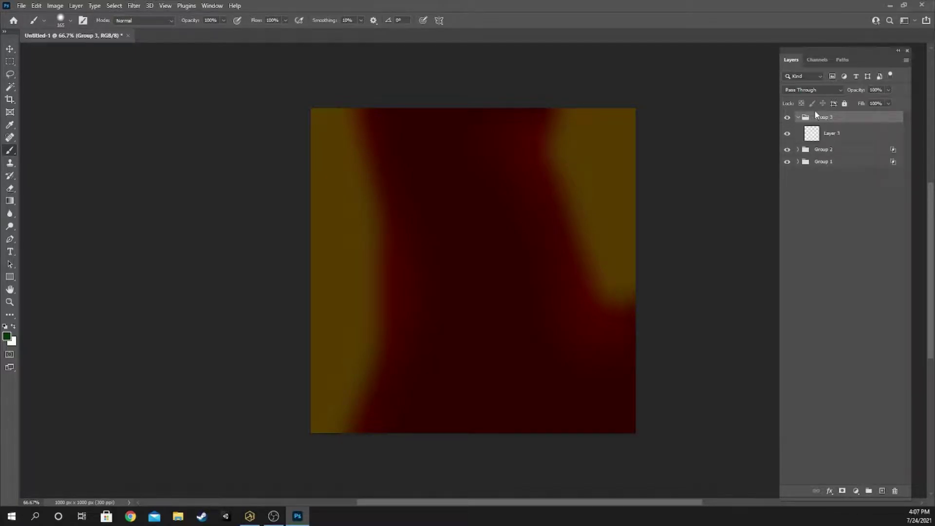
- Rename Group 1 as Height
{"action": "double_click", "coordinate": [818, 116]}
{"action": "left_click", "coordinate": [847, 117]}
{"action": "left_click", "coordinate": [832, 162]}
{"action": "left_click", "coordinate": [832, 162]}
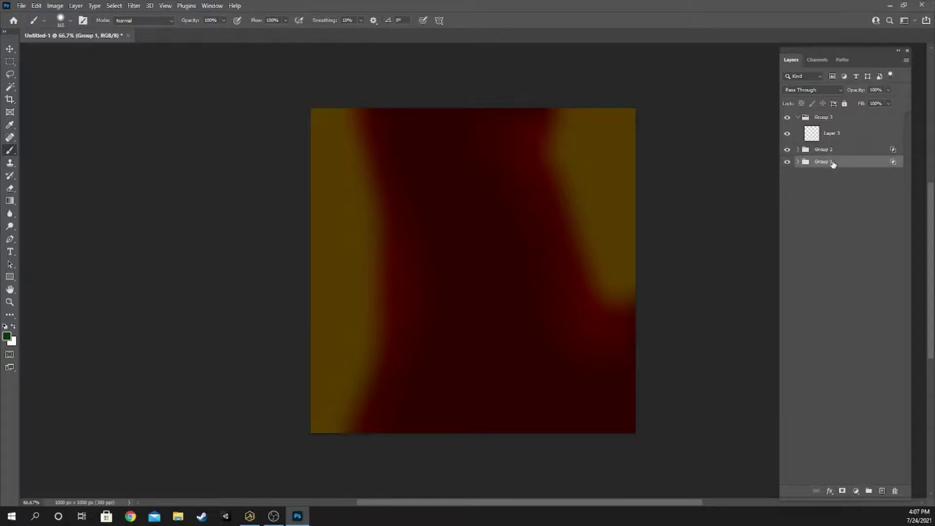
{"action": "double_click", "coordinate": [832, 162]}
{"action": "type", "text": "Height"}
{"action": "left_click", "coordinate": [831, 183]}
- Rename Group 2 as Grass
{"action": "left_click", "coordinate": [834, 151]}
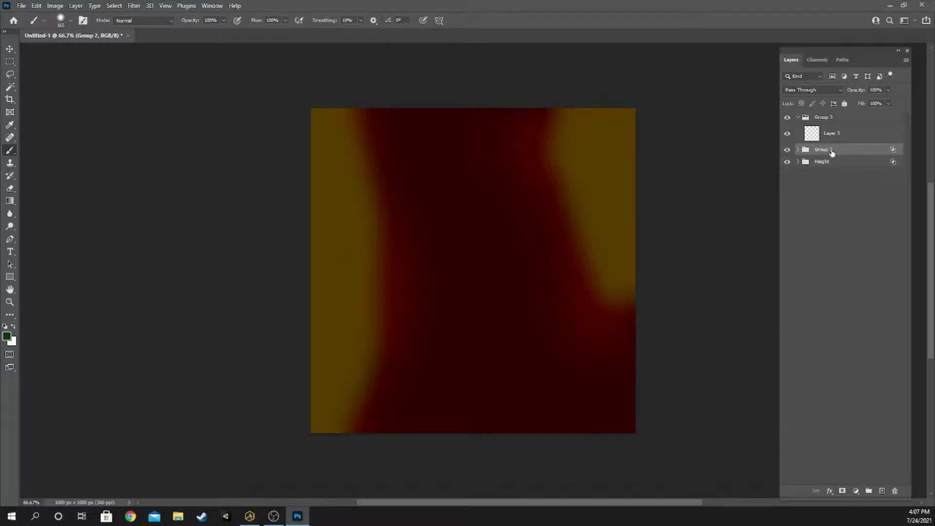
{"action": "double_click", "coordinate": [832, 150]}
{"action": "key", "text": "BackSpace"}
{"action": "left_click", "coordinate": [822, 236]}
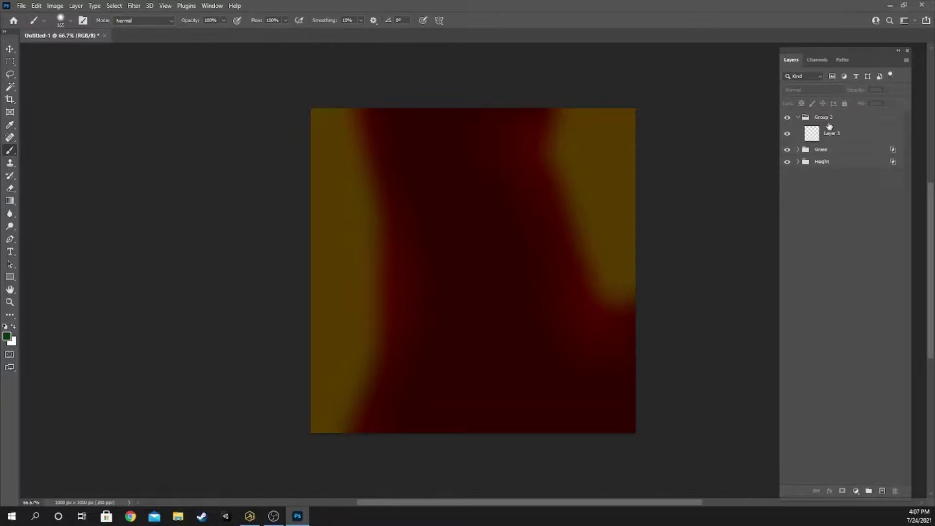
- Rename Group 3 as Concrete/rock
{"action": "double_click", "coordinate": [832, 117]}
{"action": "key", "text": "BackSpace"}
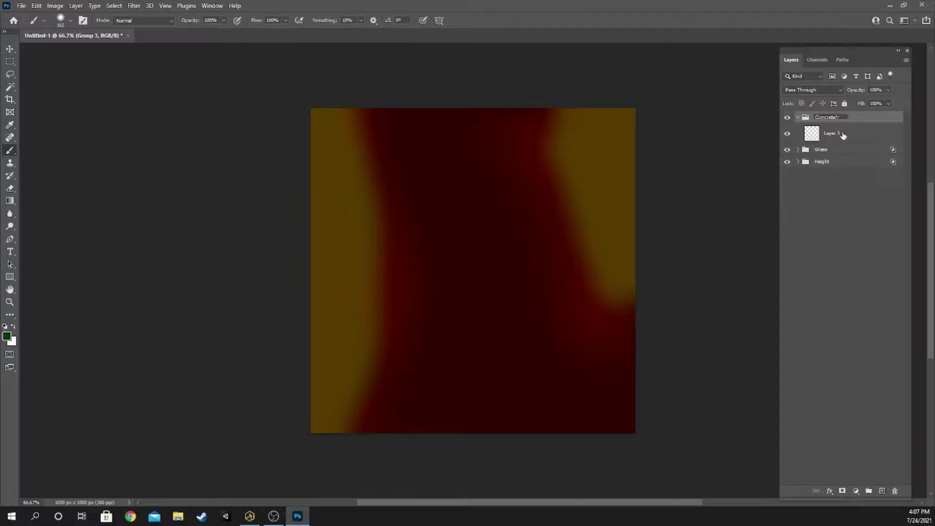
{"action": "left_click", "coordinate": [843, 200]}
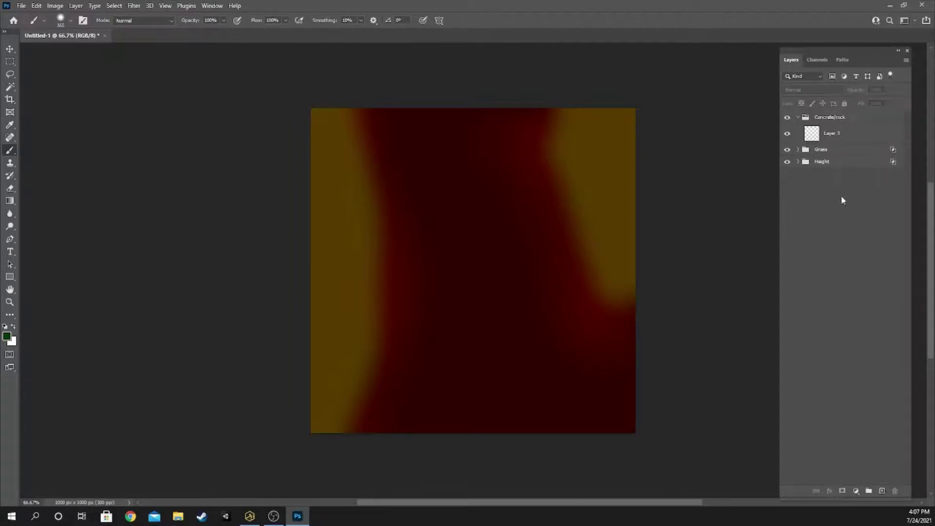
- Restrict the Concrete/rock group to the blue channel by disabling its R and G channels in the blending options
{"action": "left_click", "coordinate": [838, 135]}
{"action": "double_click", "coordinate": [830, 116]}
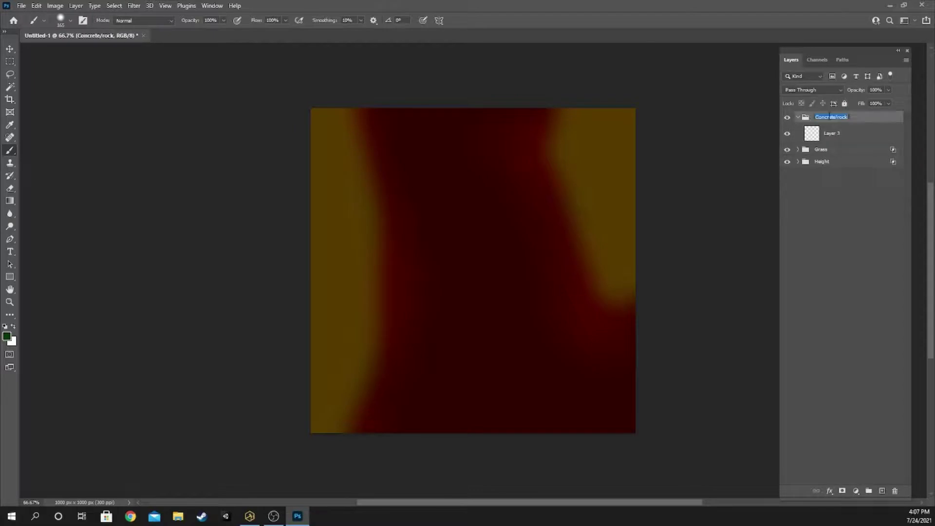
{"action": "double_click", "coordinate": [860, 119]}
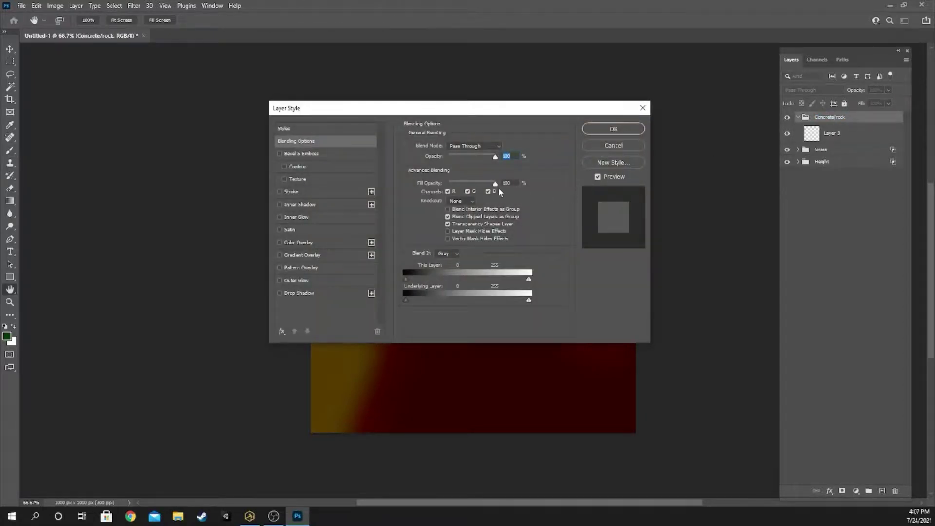
{"action": "left_click", "coordinate": [488, 192]}
{"action": "left_click", "coordinate": [468, 191]}
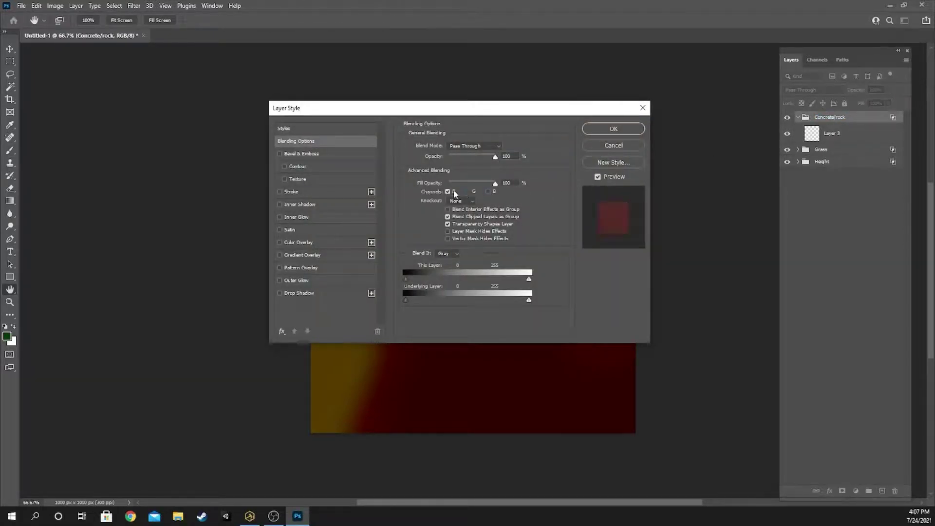
{"action": "left_click", "coordinate": [448, 191]}
{"action": "left_click", "coordinate": [488, 192]}
{"action": "left_click", "coordinate": [595, 127]}
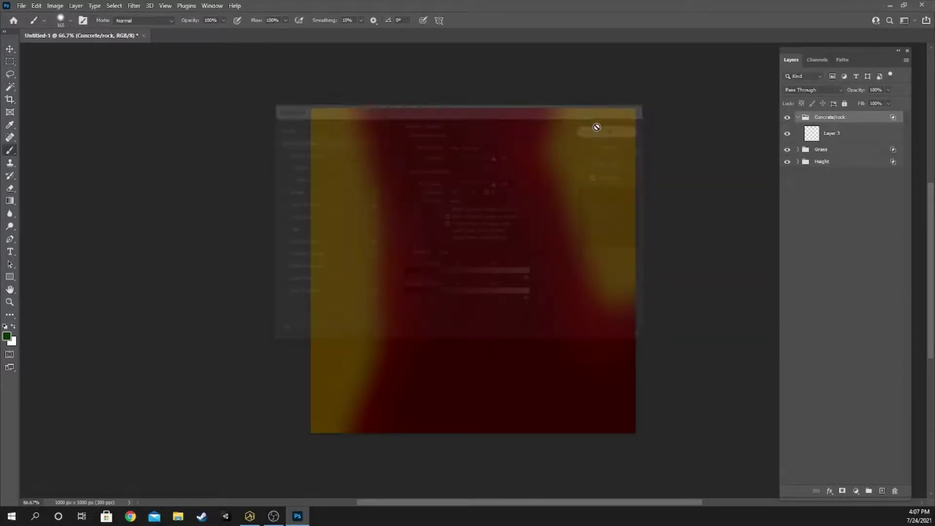
- Select Layer 3 for painting and set the brush's foreground colour to blue with R 0, G 0 and B 150
{"action": "left_click", "coordinate": [828, 140]}
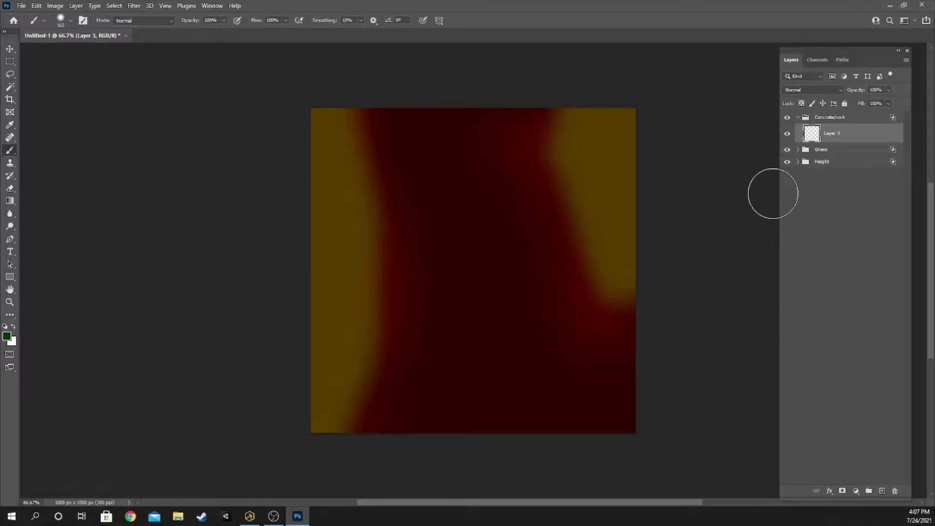
{"action": "left_click", "coordinate": [7, 336]}
{"action": "left_click_drag", "start_coordinate": [171, 185], "coordinate": [175, 234]}
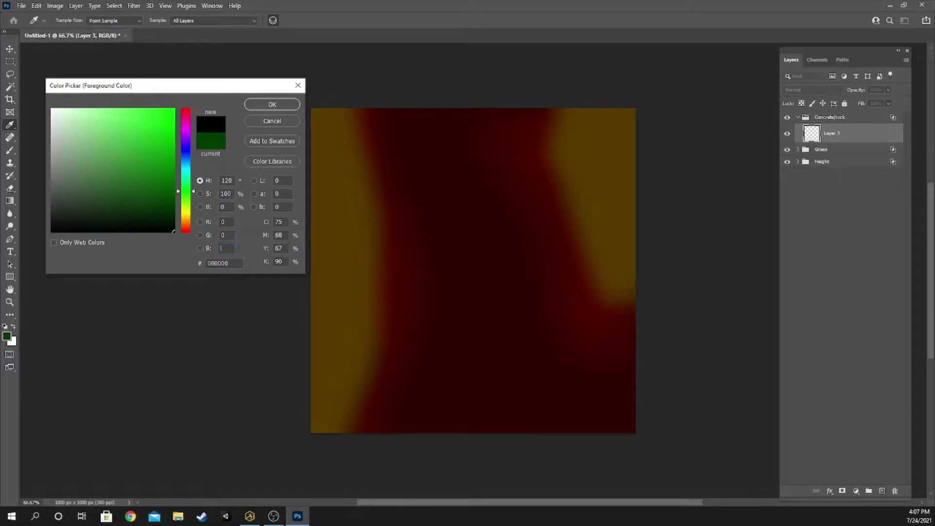
{"action": "type", "text": "90"}
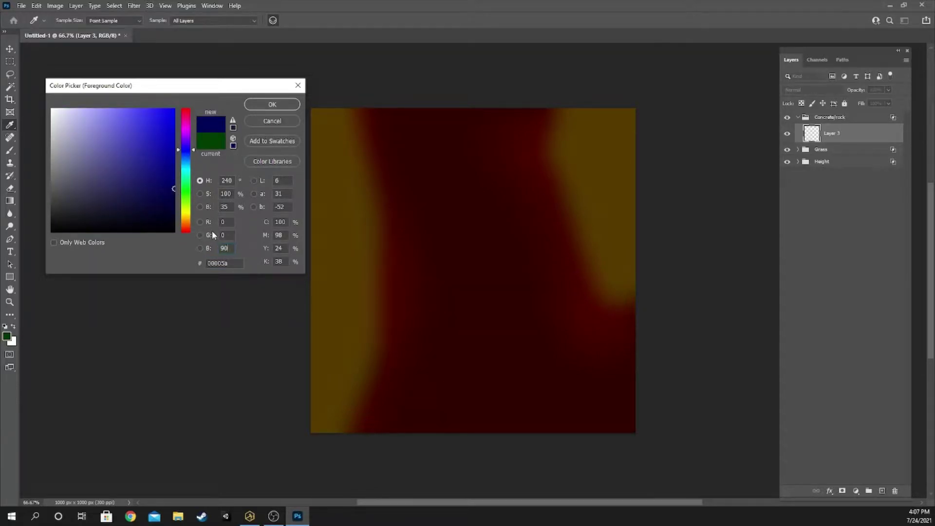
{"action": "key", "text": "BackSpace"}
{"action": "key", "text": "BackSpace"}
{"action": "type", "text": "150"}
{"action": "left_click", "coordinate": [280, 112]}
{"action": "key", "text": "b"}
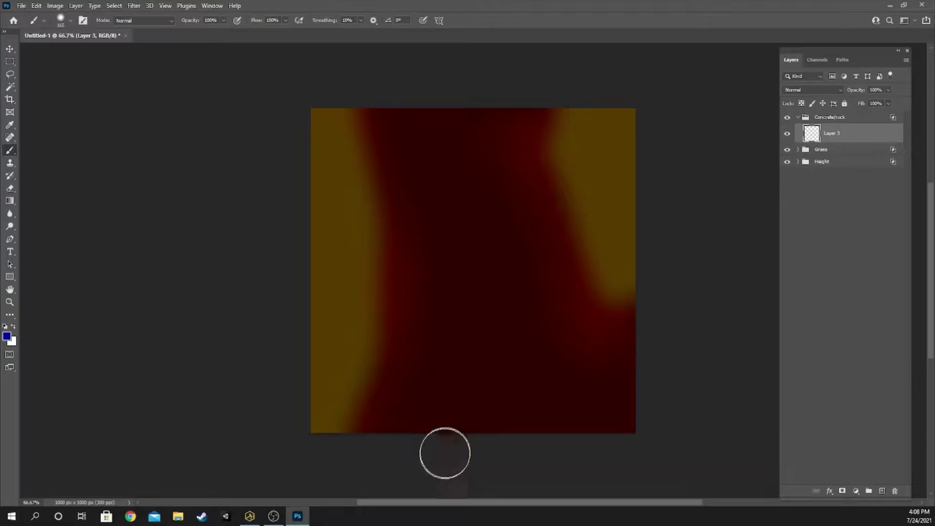
- Brush a wide, curving blue band on Layer 3 through the middle of the canvas, from the lower edge to the upper edge
{"action": "left_click", "coordinate": [454, 430]}
{"action": "mouse_move", "coordinate": [453, 430]}
{"action": "left_mouse_down"}
{"action": "mouse_move", "coordinate": [466, 292]}
{"action": "mouse_move", "coordinate": [398, 88]}
{"action": "mouse_move", "coordinate": [436, 122]}
{"action": "mouse_move", "coordinate": [483, 226]}
{"action": "mouse_move", "coordinate": [489, 303]}
{"action": "mouse_move", "coordinate": [458, 443]}
{"action": "mouse_move", "coordinate": [490, 422]}
{"action": "mouse_move", "coordinate": [518, 259]}
{"action": "mouse_move", "coordinate": [515, 218]}
{"action": "mouse_move", "coordinate": [493, 168]}
{"action": "mouse_move", "coordinate": [440, 99]}
{"action": "mouse_move", "coordinate": [447, 193]}
{"action": "mouse_move", "coordinate": [471, 239]}
{"action": "left_mouse_up"}
{"action": "key", "text": "ctrl+z"}
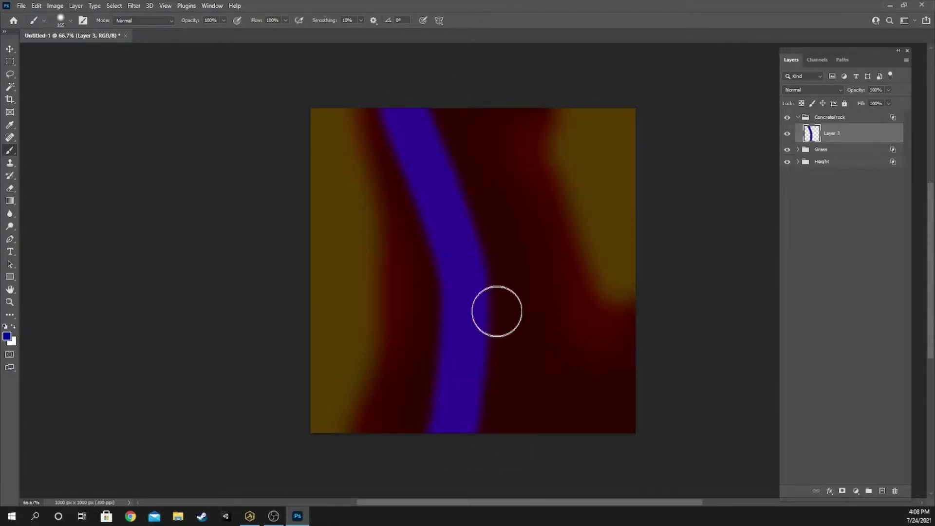
{"action": "mouse_move", "coordinate": [480, 341]}
{"action": "left_mouse_down"}
{"action": "mouse_move", "coordinate": [477, 254]}
{"action": "mouse_move", "coordinate": [425, 97]}
{"action": "mouse_move", "coordinate": [439, 150]}
{"action": "left_mouse_up"}
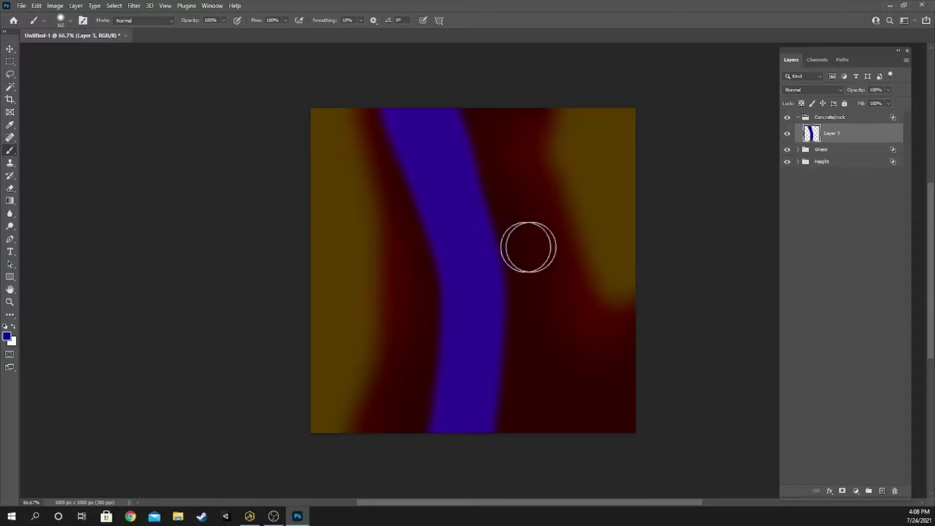
- Reduce the brush size to about 50 px
{"action": "left_click", "coordinate": [61, 19]}
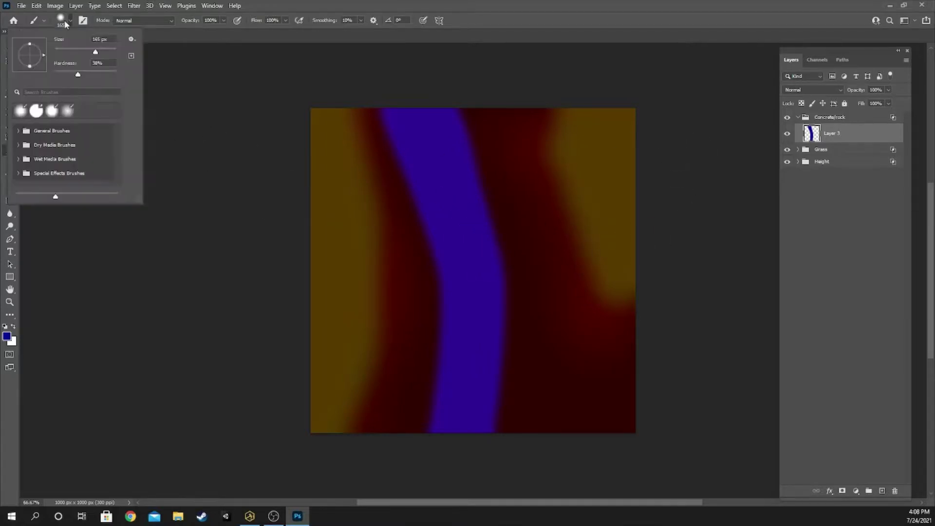
{"action": "left_click_drag", "start_coordinate": [96, 52], "coordinate": [80, 49]}
{"action": "left_click", "coordinate": [215, 118]}
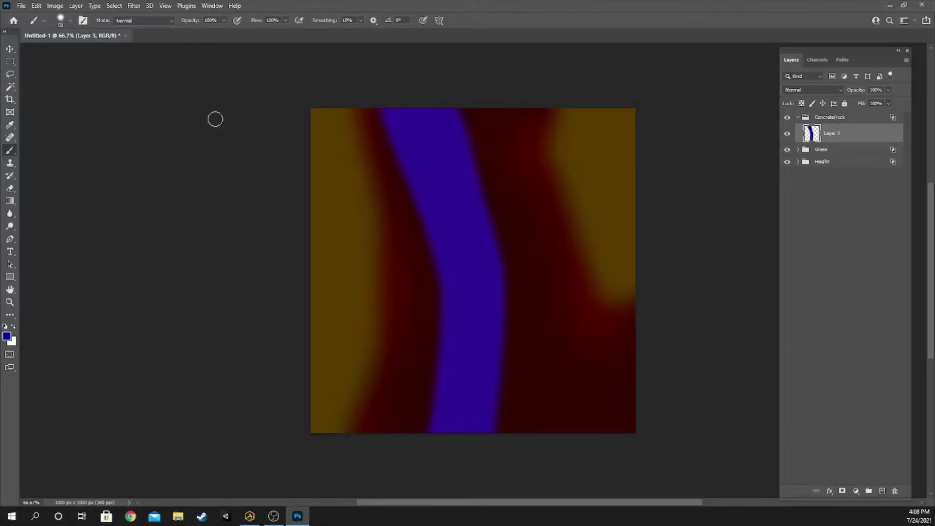
- Brighten the blue foreground colour by setting its HSB brightness to 90%
{"action": "left_click", "coordinate": [11, 334]}
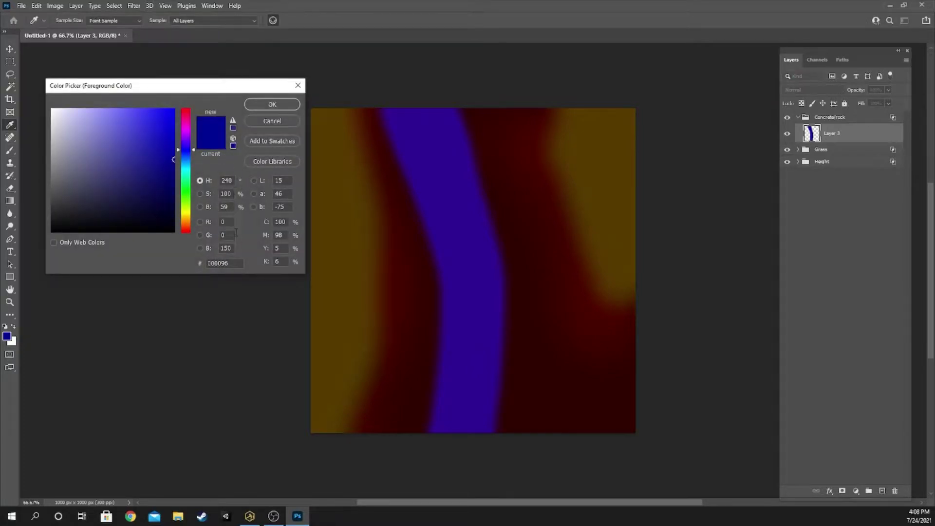
{"action": "left_click", "coordinate": [228, 208]}
{"action": "key", "text": "BackSpace"}
{"action": "key", "text": "BackSpace"}
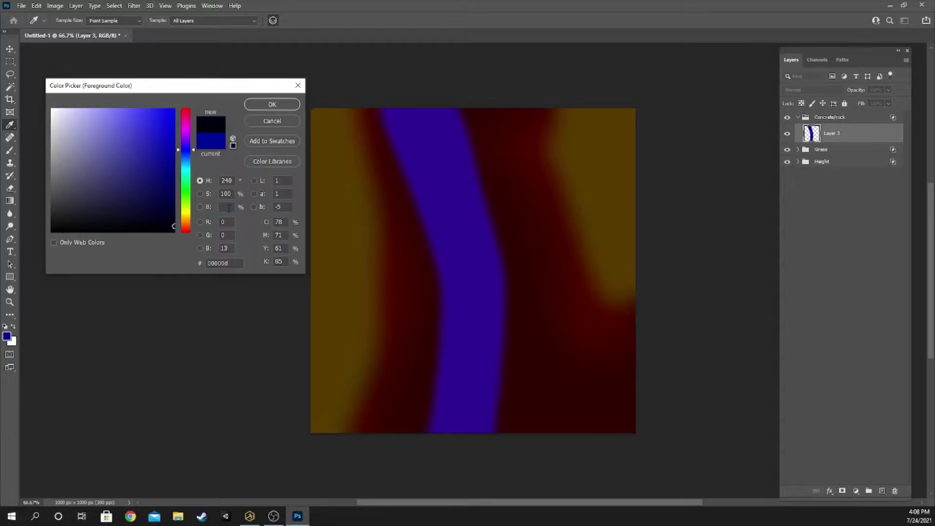
{"action": "type", "text": "90"}
{"action": "left_click", "coordinate": [271, 105]}
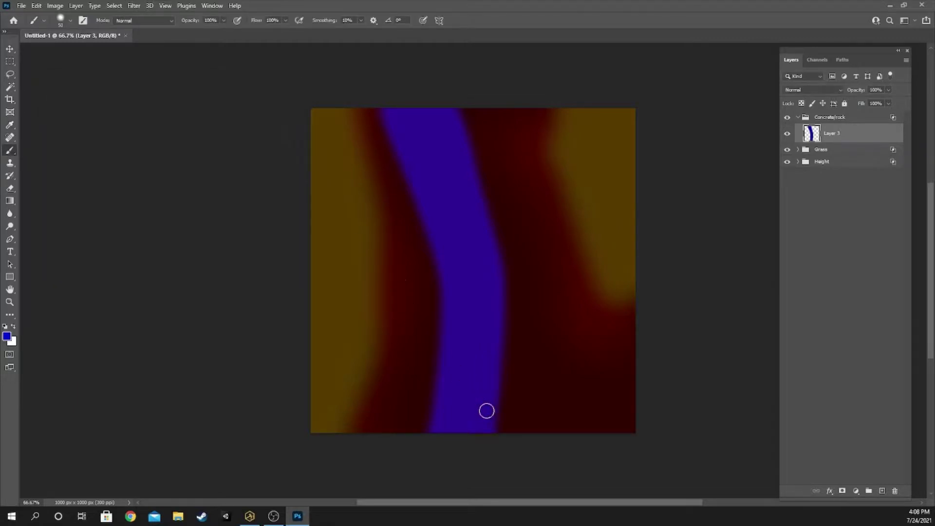
- Try painting a dashed line of brighter blue along the blue band, and undo the dashes
{"action": "mouse_move", "coordinate": [475, 433]}
{"action": "left_mouse_down"}
{"action": "mouse_move", "coordinate": [491, 304]}
{"action": "mouse_move", "coordinate": [440, 109]}
{"action": "left_mouse_up"}
{"action": "key", "text": "z"}
{"action": "key", "text": "ctrl+z"}
{"action": "key", "text": "ctrl+z"}
{"action": "key", "text": "ctrl+z"}
{"action": "key", "text": "ctrl+z"}
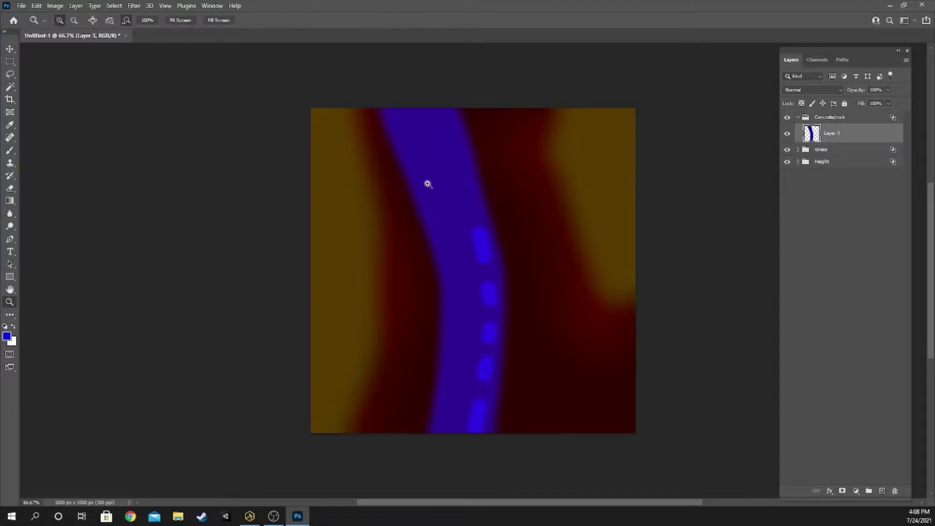
{"action": "key", "text": "ctrl+z"}
{"action": "key", "text": "ctrl+z"}
{"action": "key", "text": "ctrl+z"}
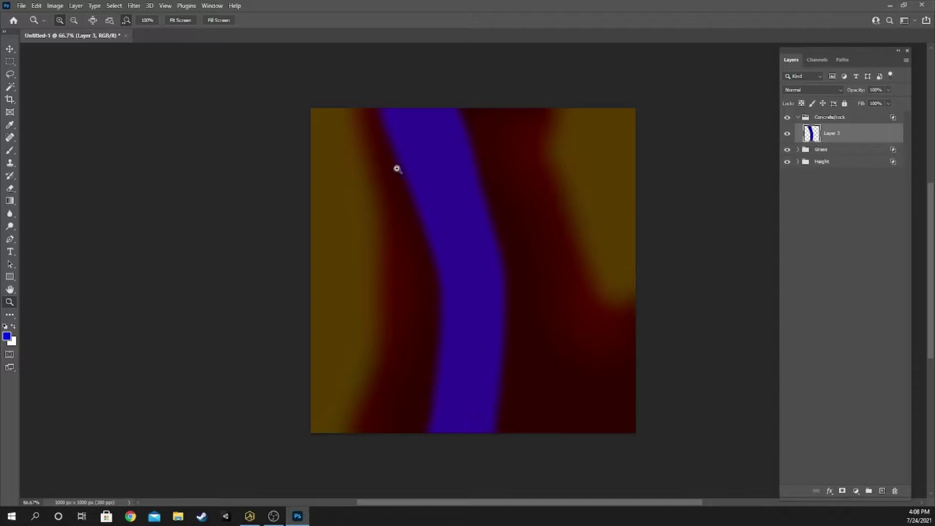
- Try tracing a curved Pen tool path along the blue band, and undo its points
{"action": "left_click", "coordinate": [10, 239]}
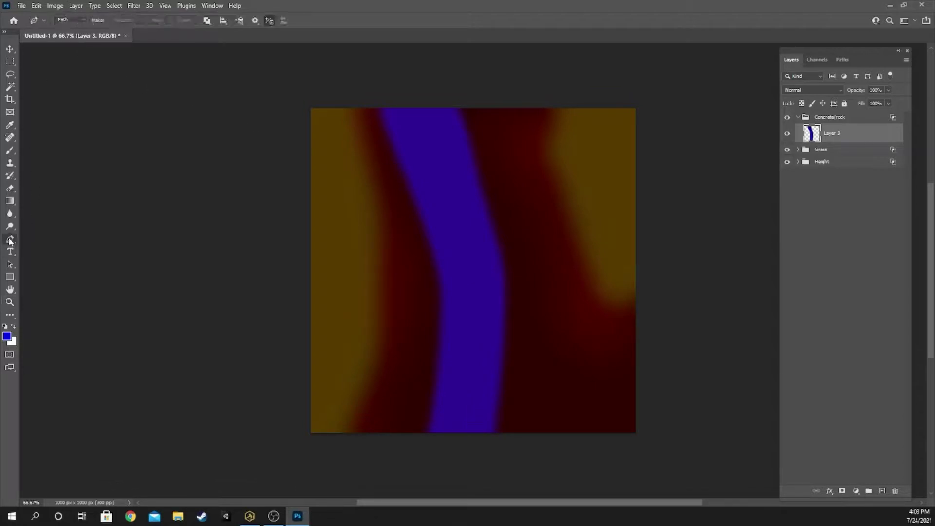
{"action": "left_click_drag", "start_coordinate": [470, 445], "coordinate": [413, 69]}
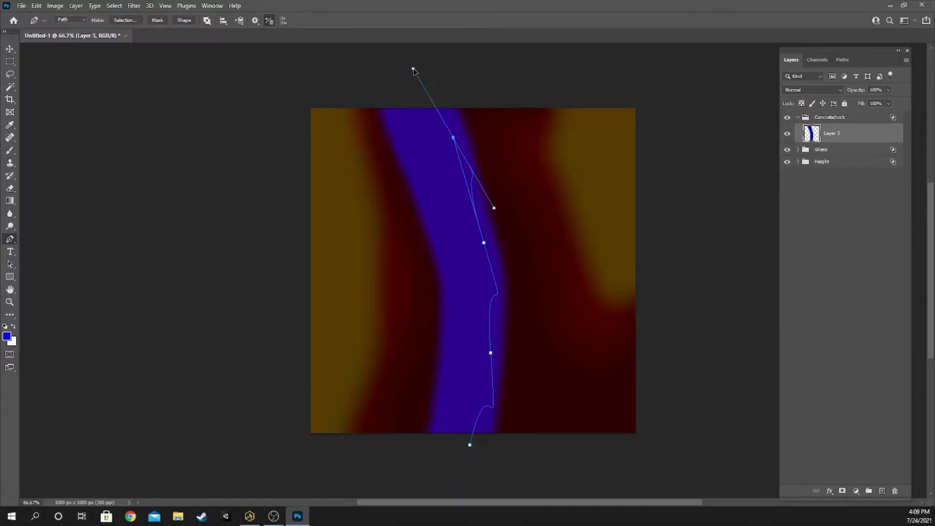
{"action": "key", "text": "ctrl+z"}
{"action": "key", "text": "ctrl+z"}
{"action": "key", "text": "ctrl+z"}
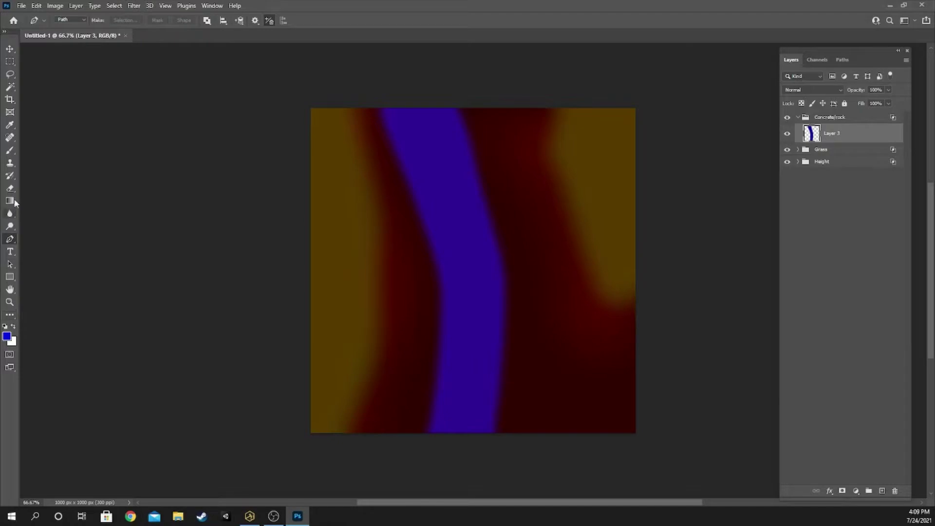
- Brush a continuous brighter-blue line along the centre of the blue band, from the lower to the upper canvas edge
{"action": "left_click", "coordinate": [10, 152]}
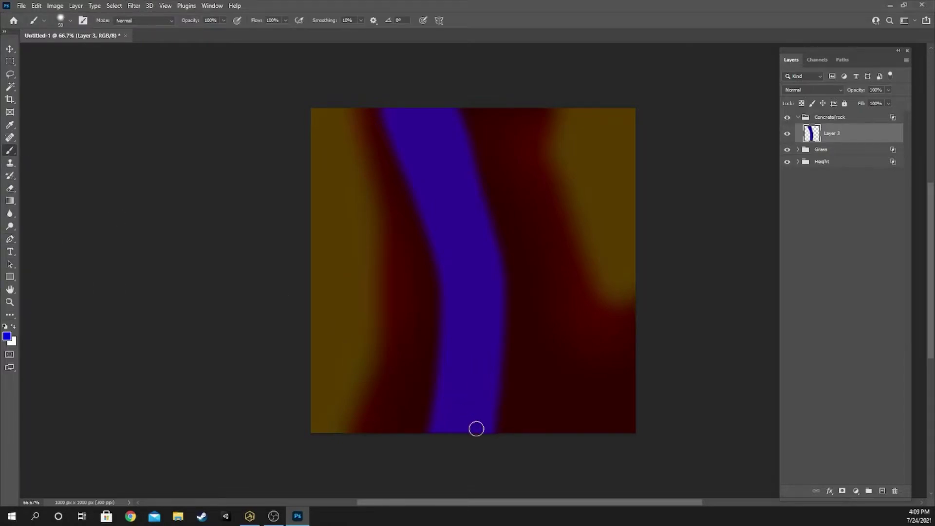
{"action": "mouse_move", "coordinate": [464, 434]}
{"action": "left_mouse_down"}
{"action": "mouse_move", "coordinate": [477, 345]}
{"action": "mouse_move", "coordinate": [472, 257]}
{"action": "mouse_move", "coordinate": [418, 92]}
{"action": "left_mouse_up"}
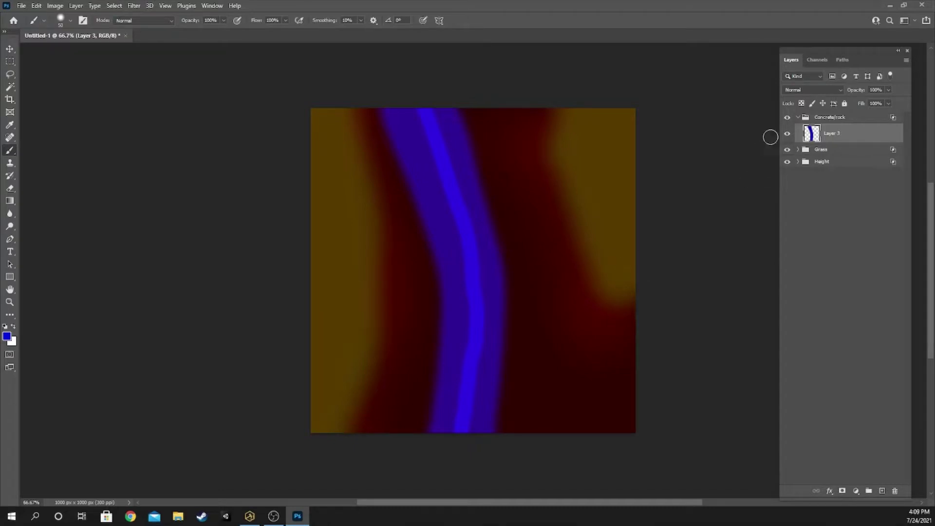
- Try the last-used Gaussian Blur on Layer 3 in the Concrete/rock group, and undo it
{"action": "left_click", "coordinate": [800, 117]}
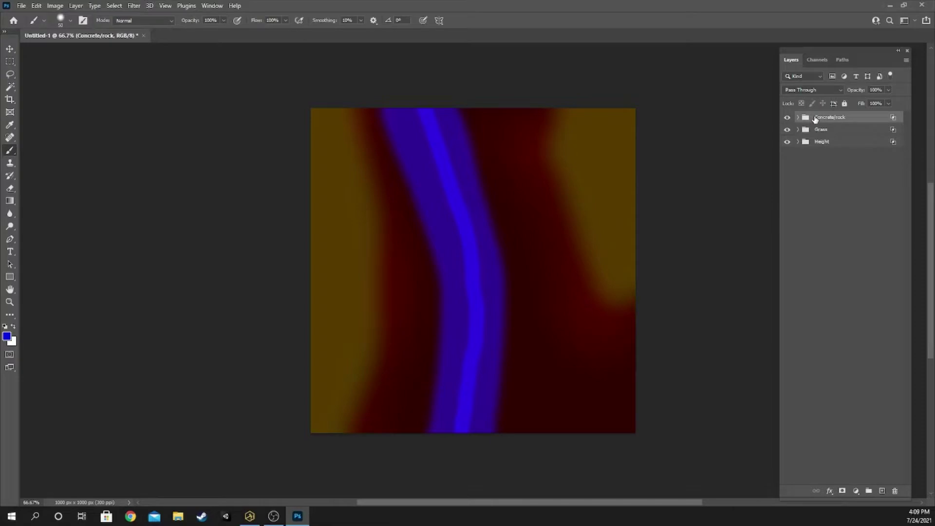
{"action": "left_click", "coordinate": [798, 117]}
{"action": "left_click", "coordinate": [808, 135]}
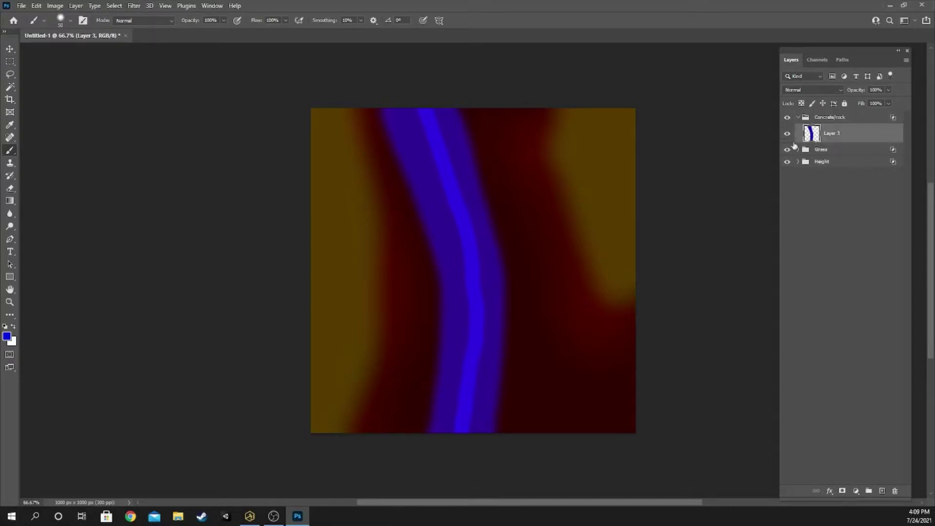
{"action": "left_click", "coordinate": [139, 5]}
{"action": "left_click", "coordinate": [145, 18]}
{"action": "key", "text": "ctrl+z"}
- Apply a Gaussian Blur with a 10-pixel radius to Layer 3 in the Concrete/rock group
{"action": "left_click", "coordinate": [134, 6]}
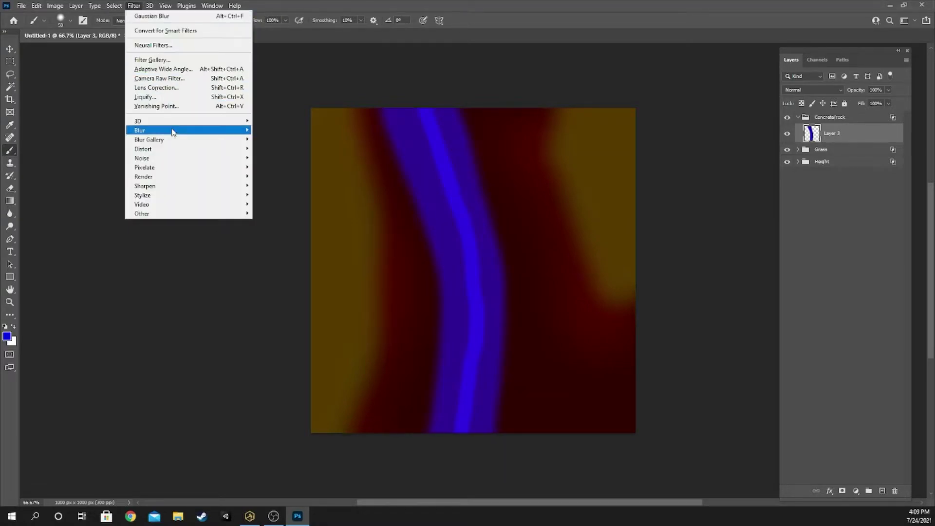
{"action": "mouse_move", "coordinate": [175, 131]}
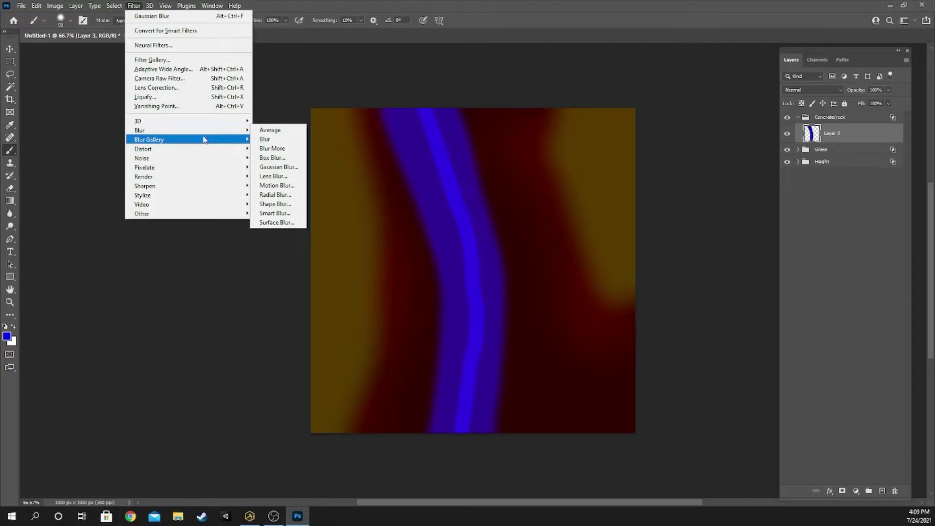
{"action": "left_click", "coordinate": [276, 167]}
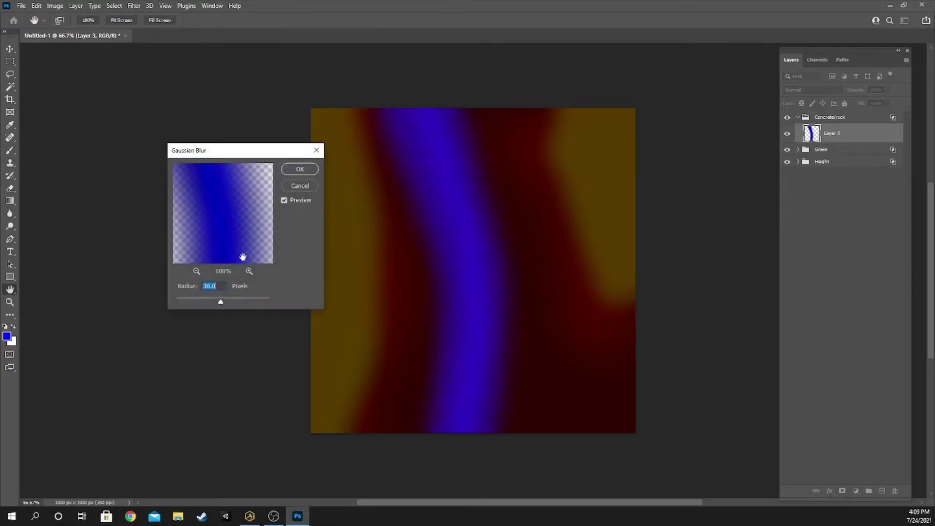
{"action": "left_click", "coordinate": [197, 271]}
{"action": "left_click", "coordinate": [196, 272]}
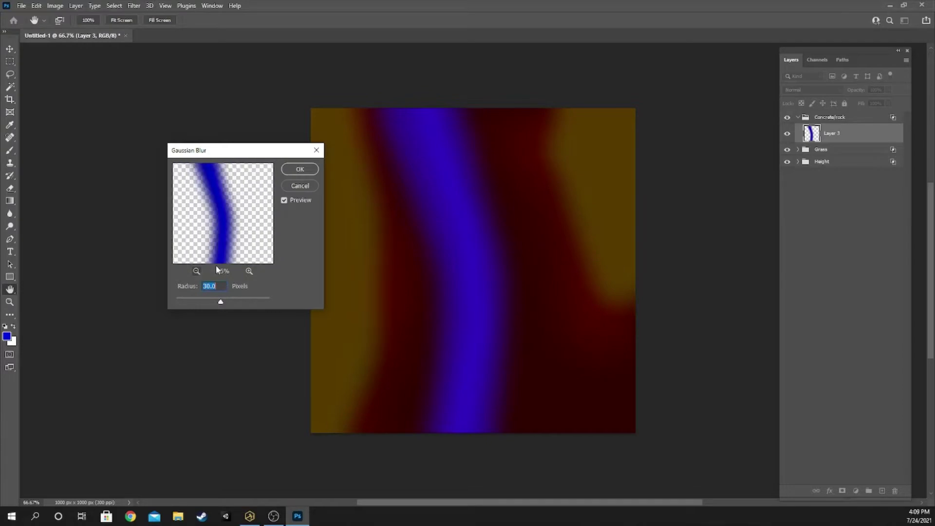
{"action": "left_click", "coordinate": [197, 272]}
{"action": "key", "text": "BackSpace"}
{"action": "type", "text": "10."}
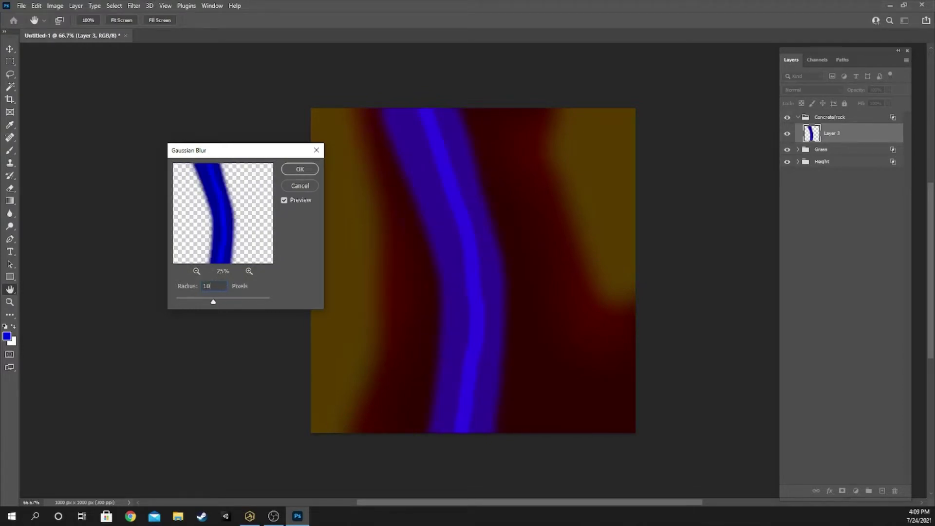
{"action": "left_click", "coordinate": [292, 172]}
{"action": "key", "text": "b"}
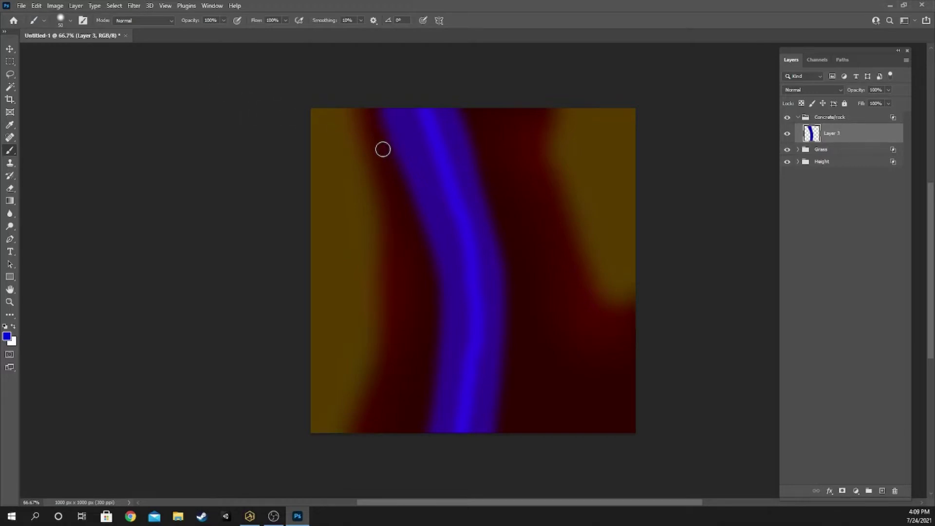
- Save a copy of the map as a PNG named Heightmap2 in the Content Mod 12 folder, using the large file size option
{"action": "key", "text": "alt+f"}
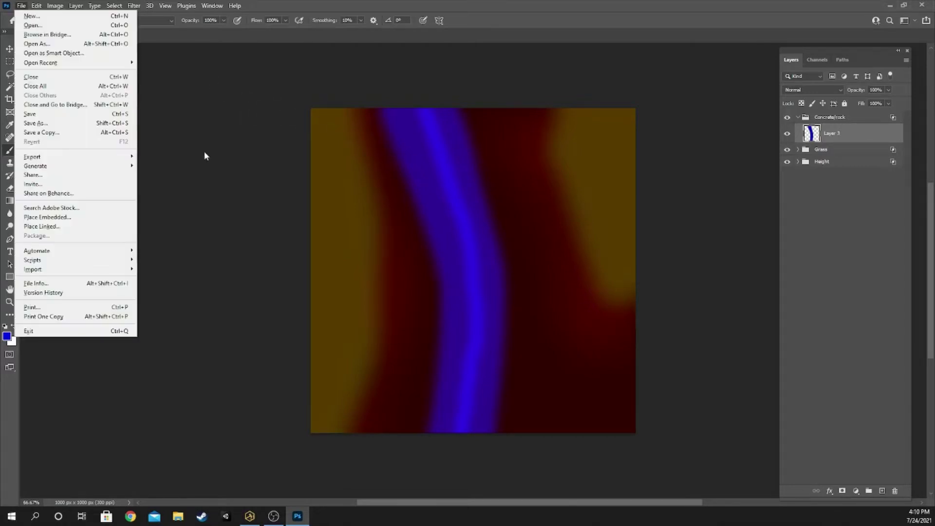
{"action": "left_click", "coordinate": [59, 137]}
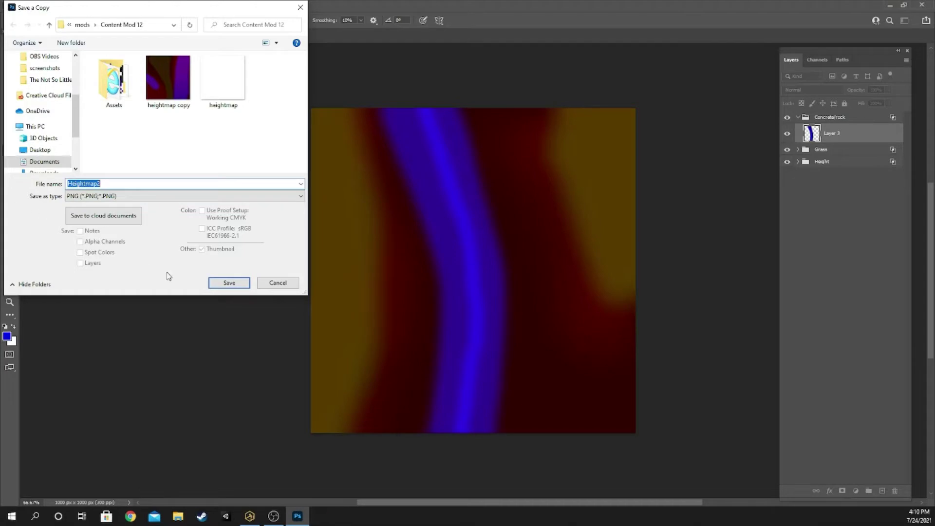
{"action": "left_click", "coordinate": [228, 284]}
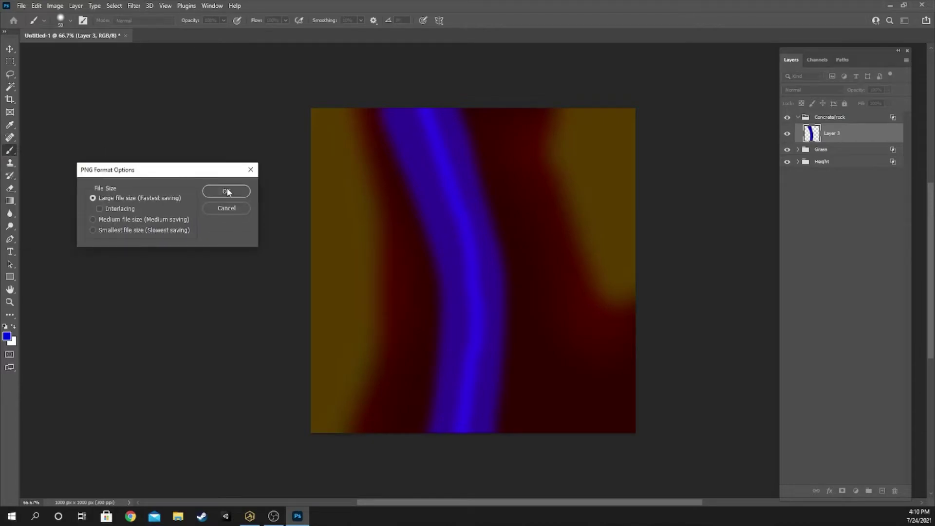
{"action": "left_click", "coordinate": [228, 188]}
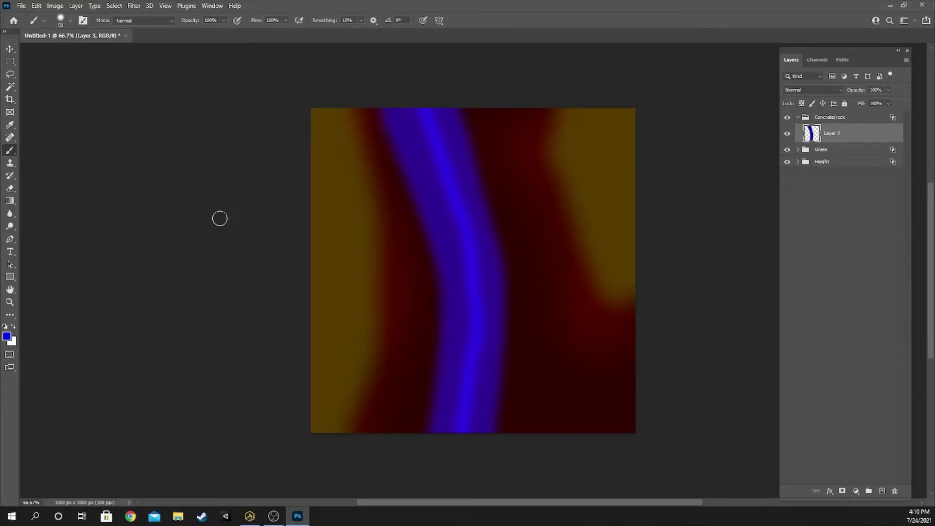
- Switch to the Teardown editor and add a new voxscript to the main.xml scene
{"action": "key", "text": "alt+Tab"}
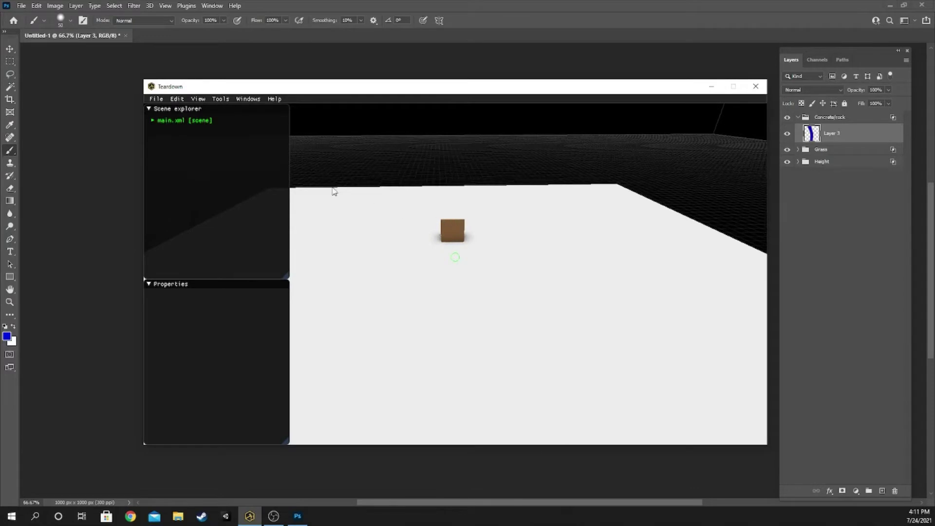
{"action": "right_click", "coordinate": [186, 120]}
{"action": "mouse_move", "coordinate": [268, 266]}
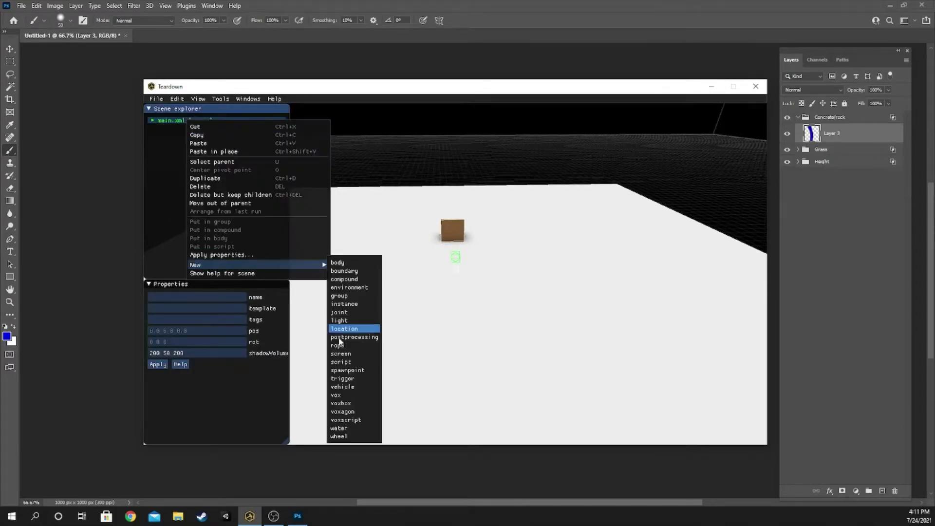
{"action": "left_click", "coordinate": [352, 421]}
- Assign MOD/Assets/ground.lua as the voxscript's file and MOD/Heightmap2.png as its heightmap image parameter
{"action": "left_click", "coordinate": [151, 420]}
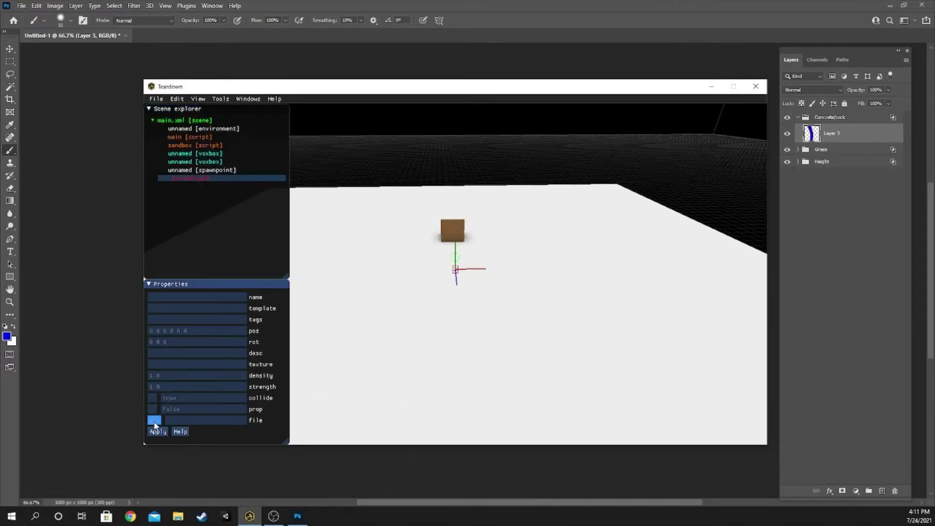
{"action": "left_click", "coordinate": [163, 434]}
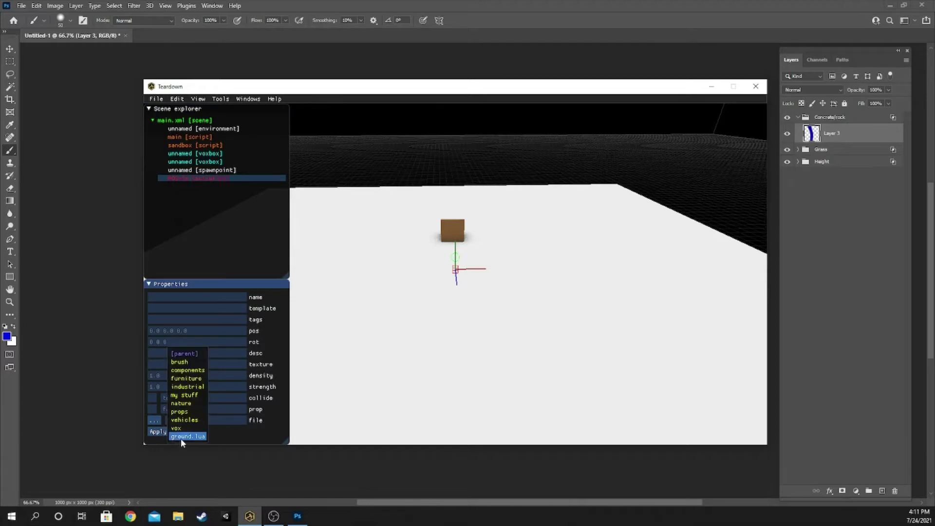
{"action": "left_click", "coordinate": [180, 438]}
{"action": "scroll", "coordinate": [176, 437], "scroll_direction": "down", "scroll_amount": 1}
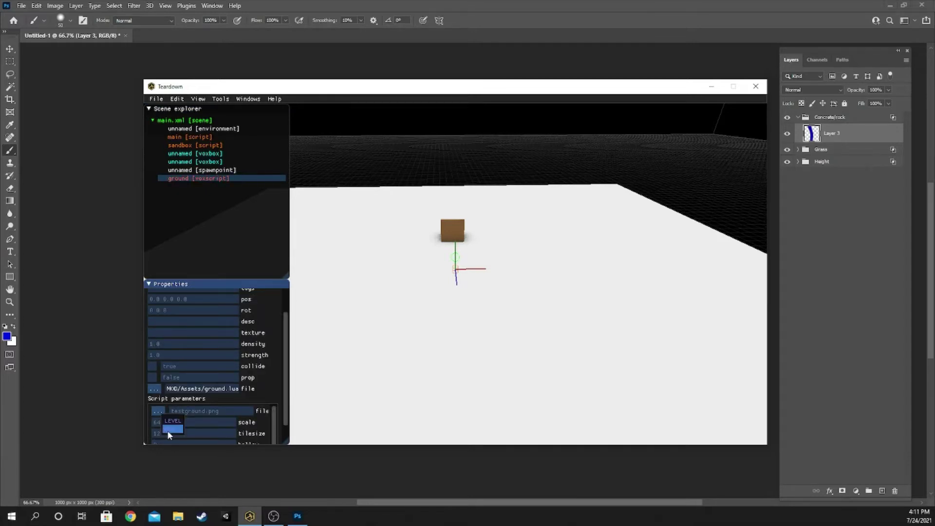
{"action": "left_click", "coordinate": [189, 437]}
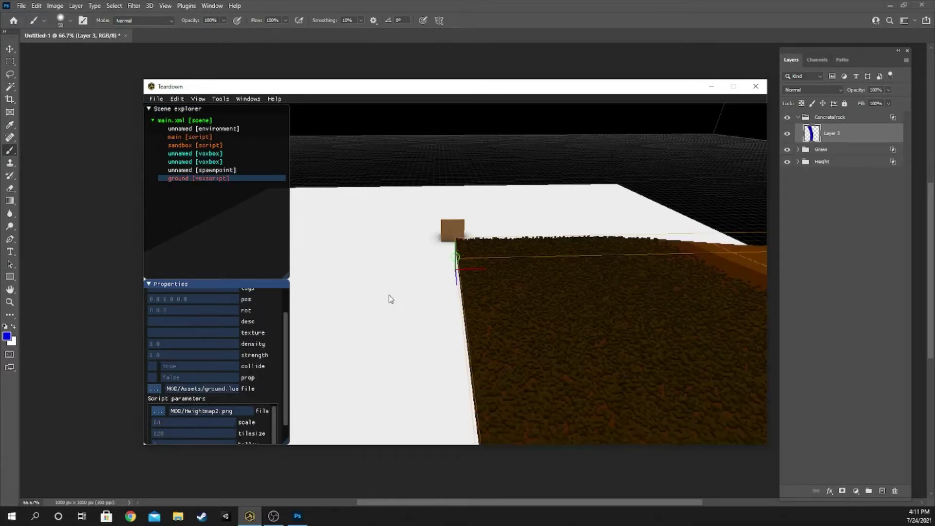
- Move the ground voxscript within the scene boundary to about position -343.0 0.0 -571.0
{"action": "scroll", "coordinate": [391, 299], "scroll_direction": "down", "scroll_amount": 10}
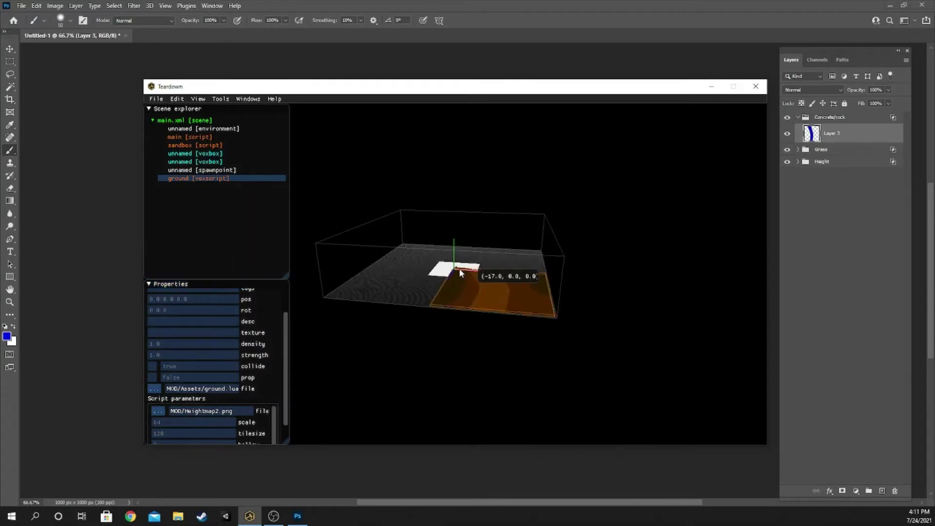
{"action": "left_click_drag", "start_coordinate": [459, 268], "coordinate": [425, 274]}
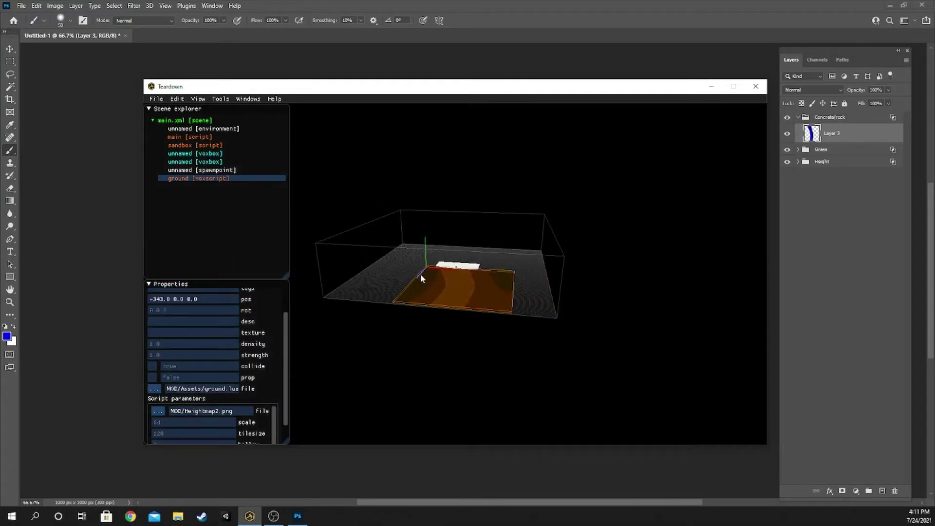
{"action": "left_click", "coordinate": [458, 246]}
{"action": "scroll", "coordinate": [465, 238], "scroll_direction": "up", "scroll_amount": 8}
{"action": "scroll", "coordinate": [447, 232], "scroll_direction": "up", "scroll_amount": 5}
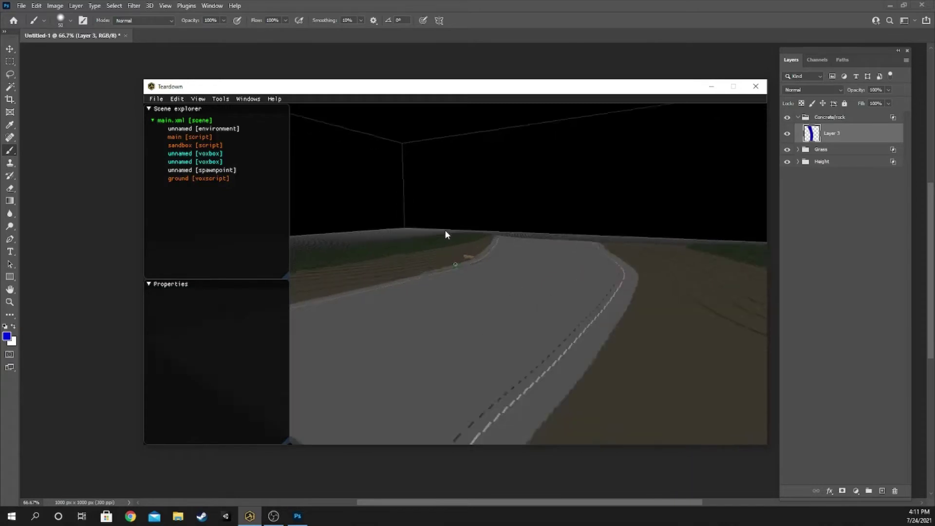
- Set the ground voxscript's texture to 6
{"action": "left_click", "coordinate": [469, 283]}
{"action": "left_click", "coordinate": [232, 363]}
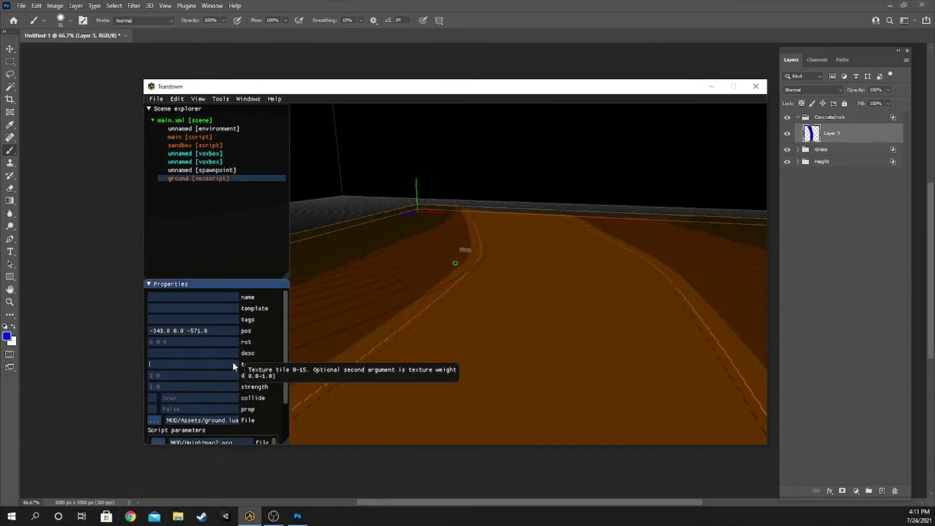
{"action": "type", "text": "6"}
- Playtest the level to look over the road and terrain, and return to the editor
{"action": "left_click", "coordinate": [457, 170]}
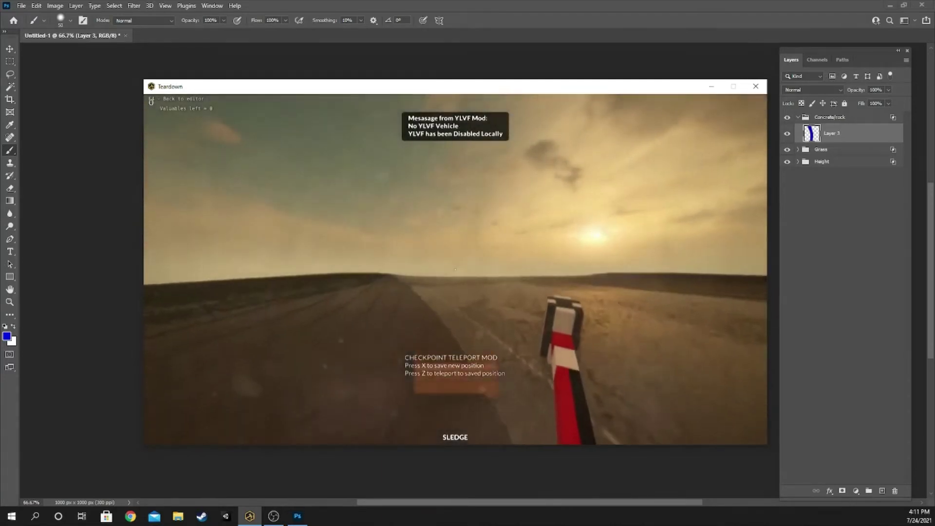
{"action": "key", "text": "w"}
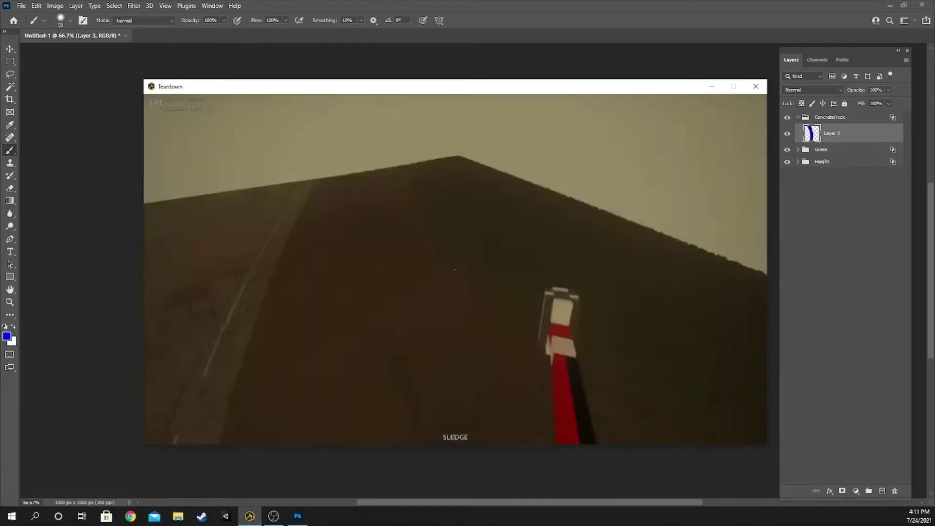
{"action": "key", "text": "F1"}
- Try a scale of 500 in the ground voxscript's script parameters
{"action": "left_click", "coordinate": [459, 274]}
{"action": "scroll", "coordinate": [232, 392], "scroll_direction": "down", "scroll_amount": 3}
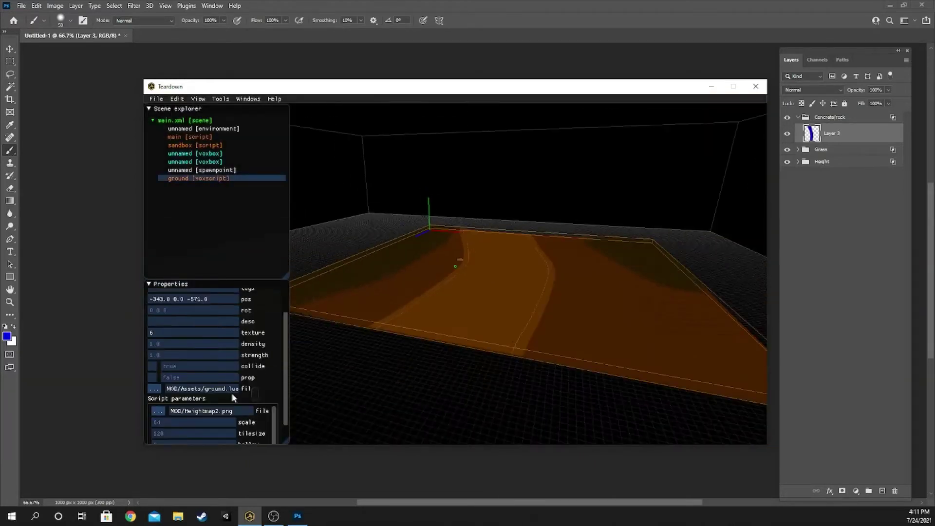
{"action": "left_click", "coordinate": [158, 398]}
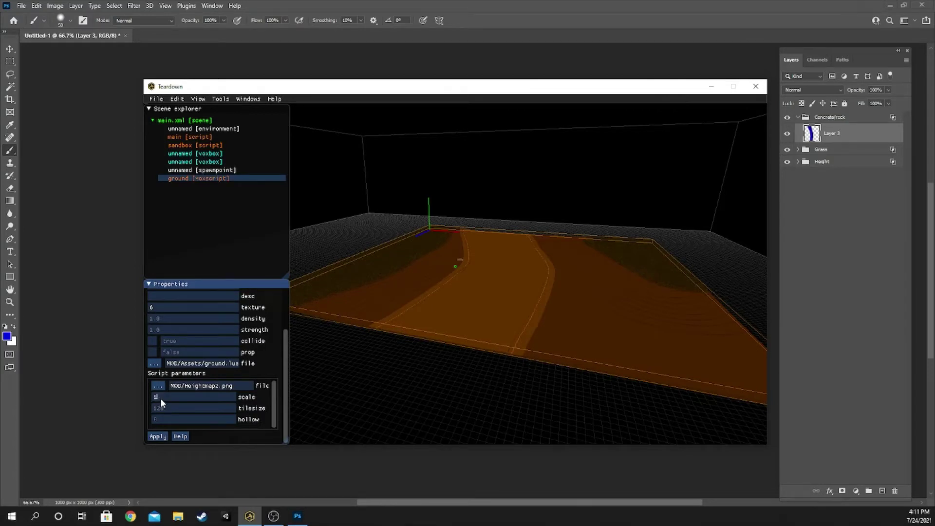
{"action": "key", "text": "Return"}
{"action": "scroll", "coordinate": [199, 399], "scroll_direction": "up", "scroll_amount": 1}
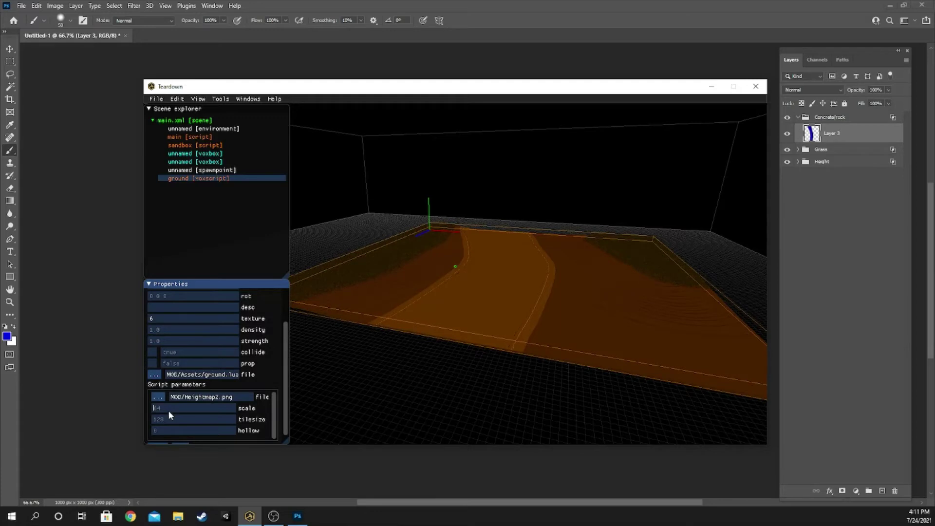
{"action": "key", "text": "Return"}
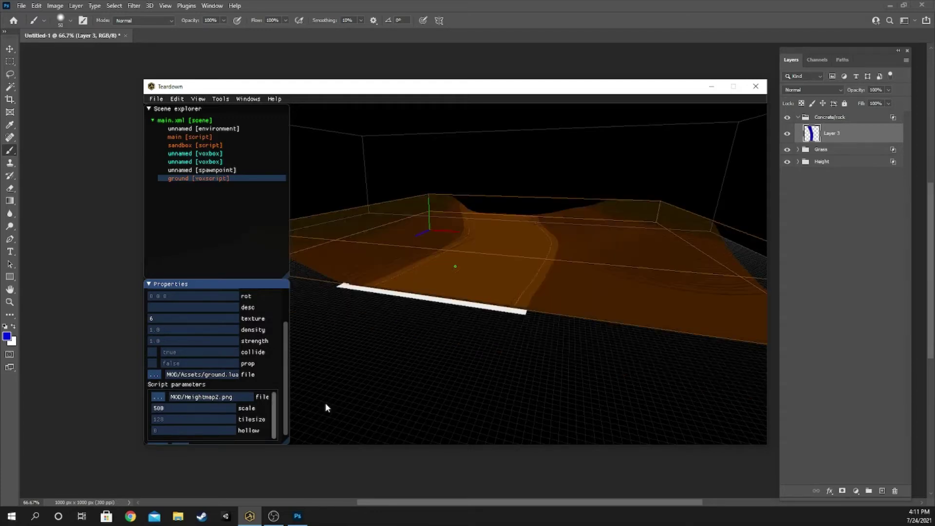
{"action": "left_click", "coordinate": [446, 376]}
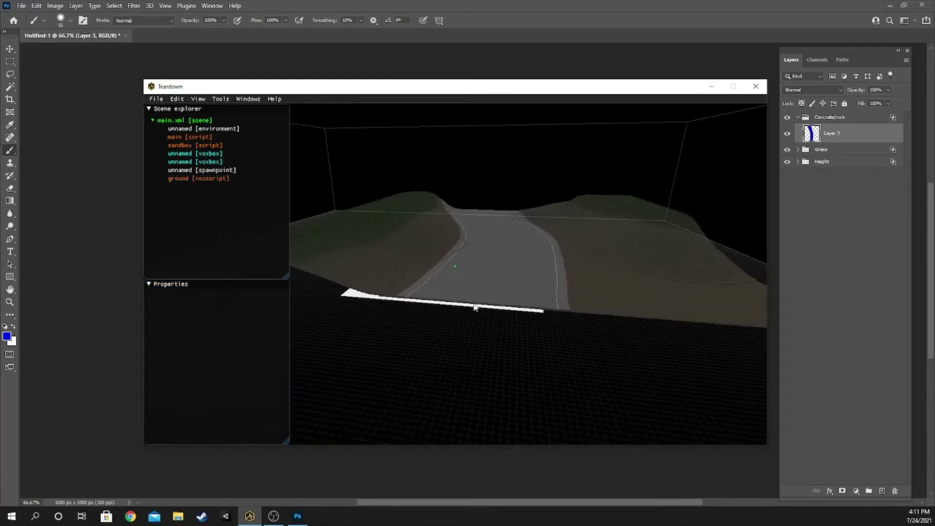
- Increase the ground voxscript's scale parameter further to make the hills taller
{"action": "left_click", "coordinate": [457, 312]}
{"action": "scroll", "coordinate": [224, 425], "scroll_direction": "down", "scroll_amount": 1}
{"action": "left_click", "coordinate": [178, 423]}
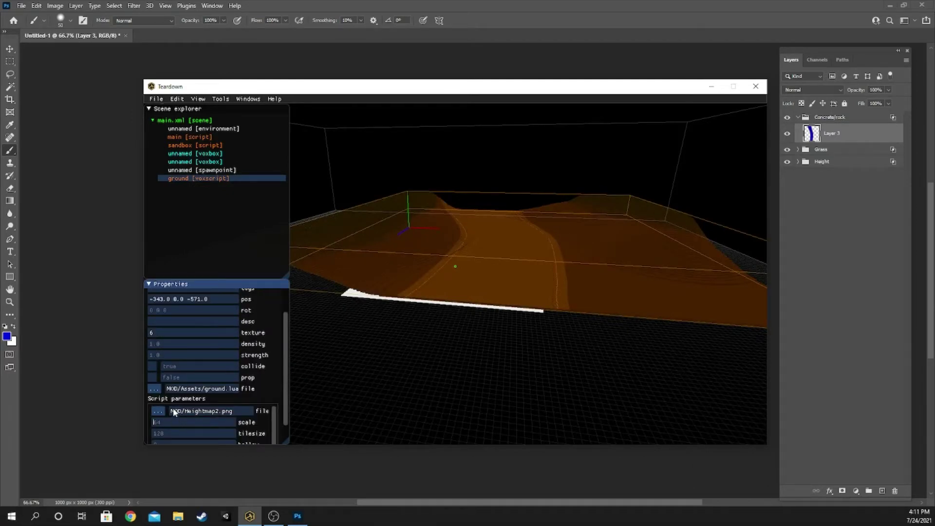
{"action": "key", "text": "Return"}
{"action": "left_click", "coordinate": [465, 389]}
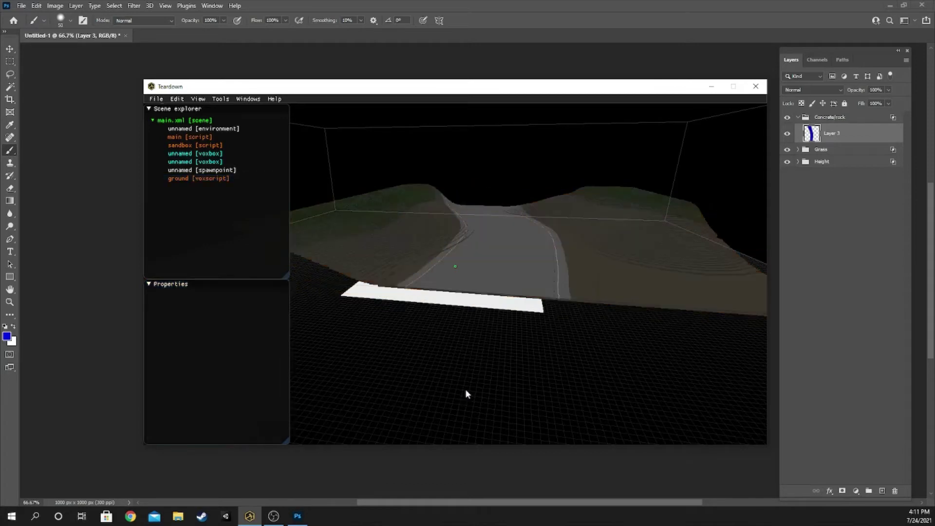
- Playtest the scaled terrain, examining the layers beneath the grass with the sledge and looking through the available tools
{"action": "left_click_drag", "start_coordinate": [466, 389], "coordinate": [457, 361]}
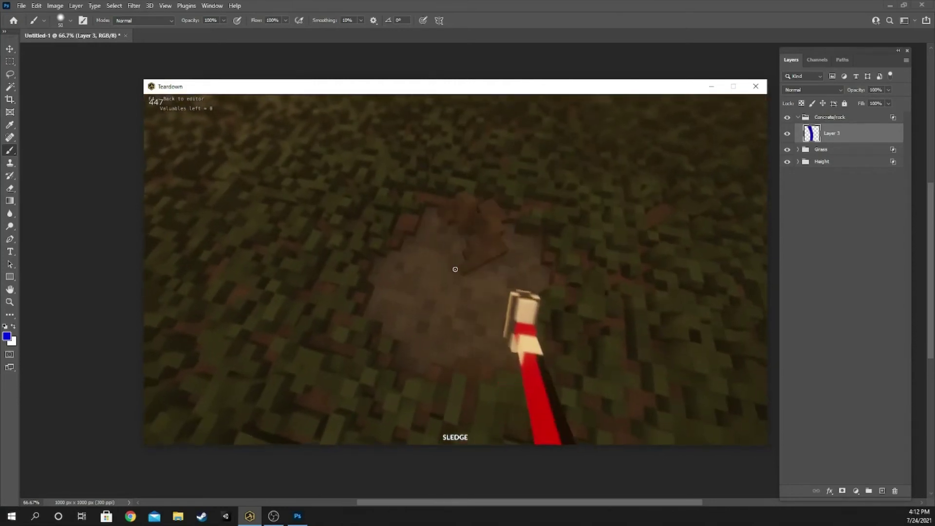
{"action": "scroll", "coordinate": [455, 269], "scroll_direction": "down", "scroll_amount": 4}
{"action": "scroll", "coordinate": [455, 269], "scroll_direction": "up", "scroll_amount": 4}
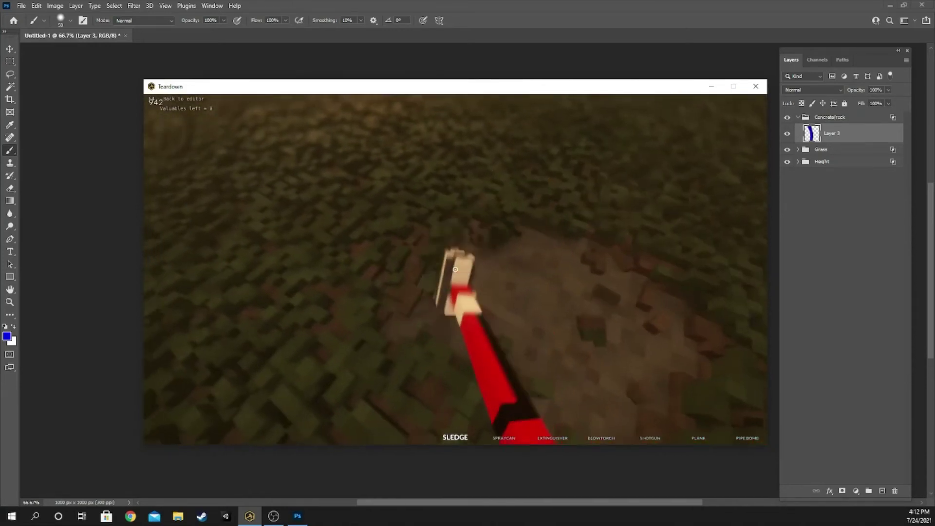